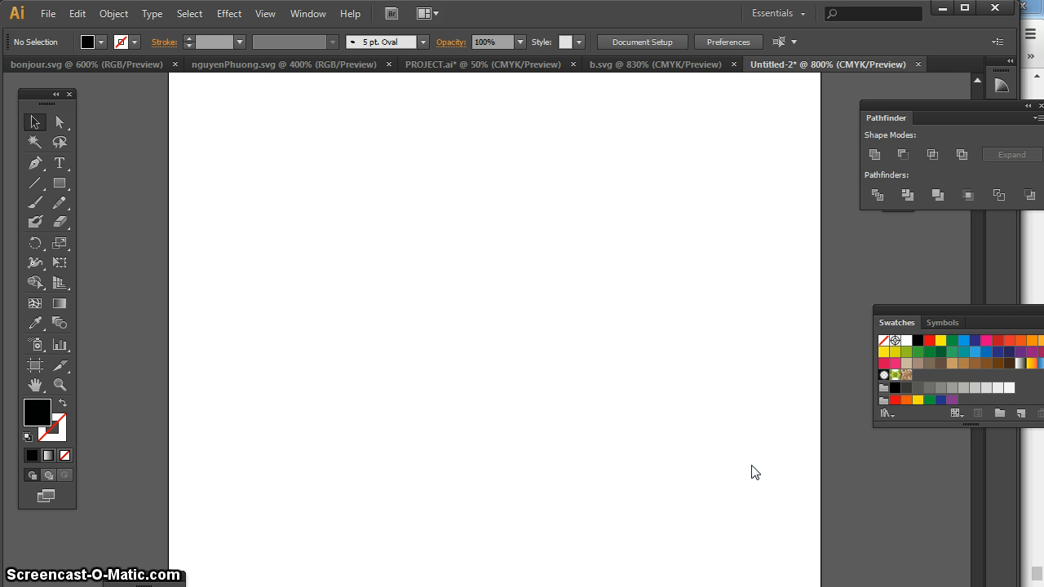
Draw a large black rectangle in the middle of the artboard and round its corners with a 6 px radius
left_click(60, 184)
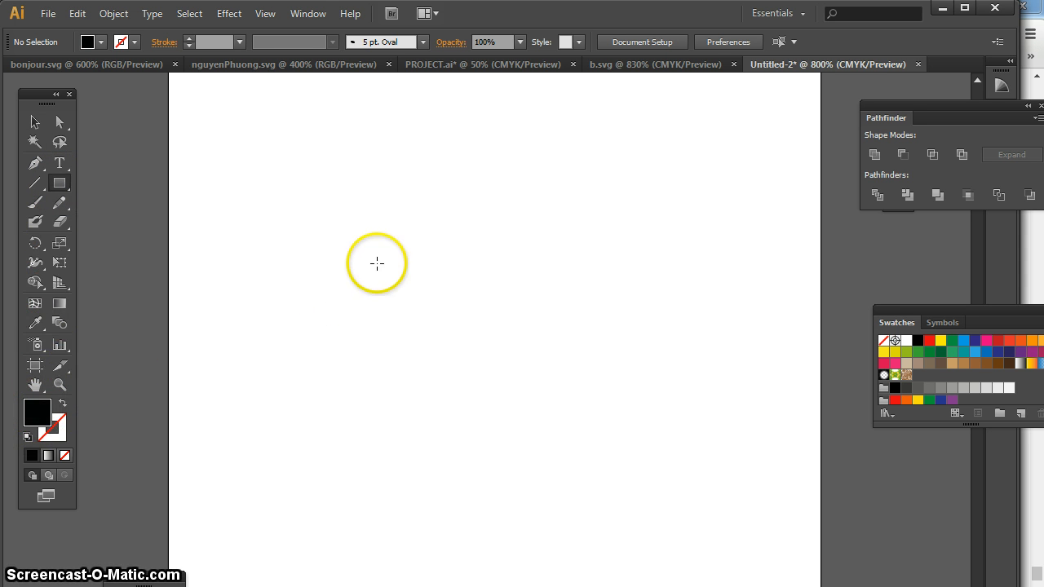
left_click_drag(342, 231, 649, 467)
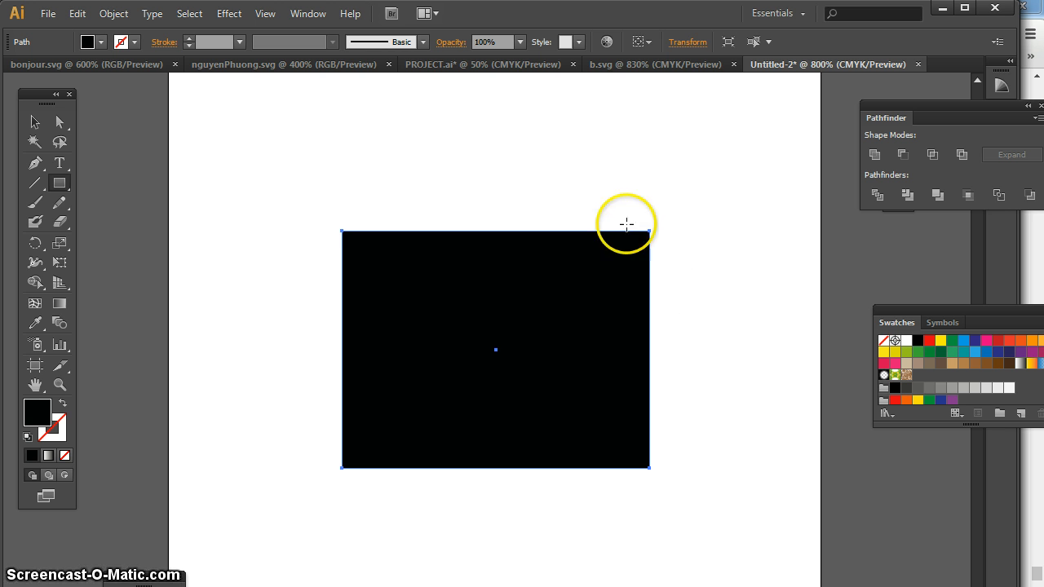
left_click(230, 16)
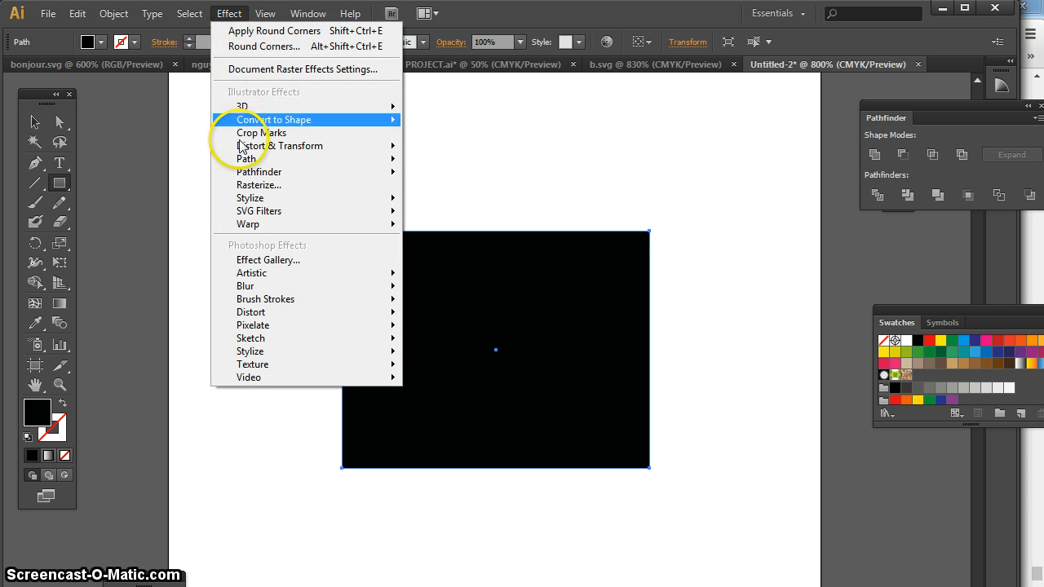
mouse_move(249, 202)
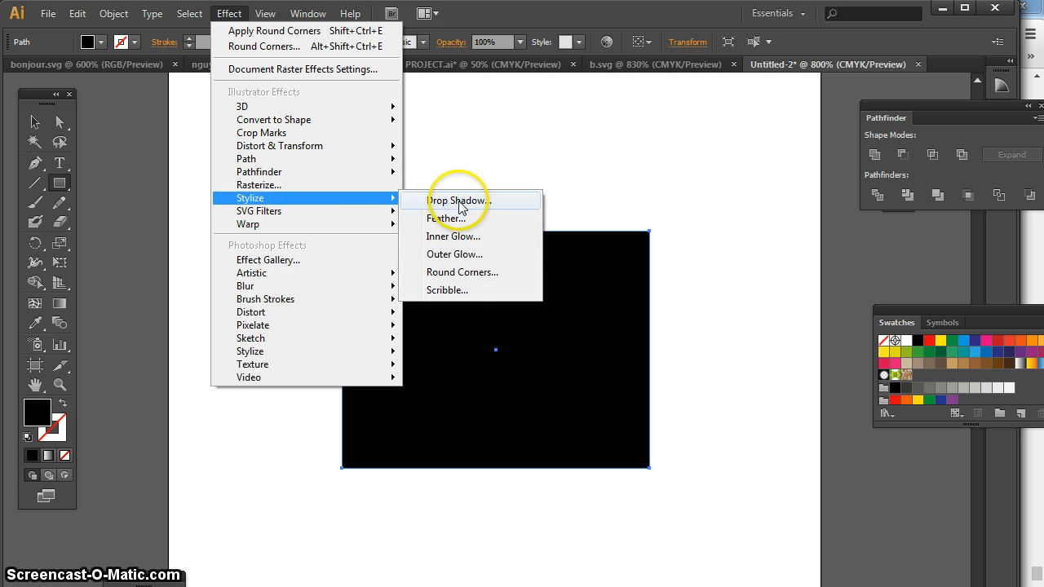
left_click(471, 277)
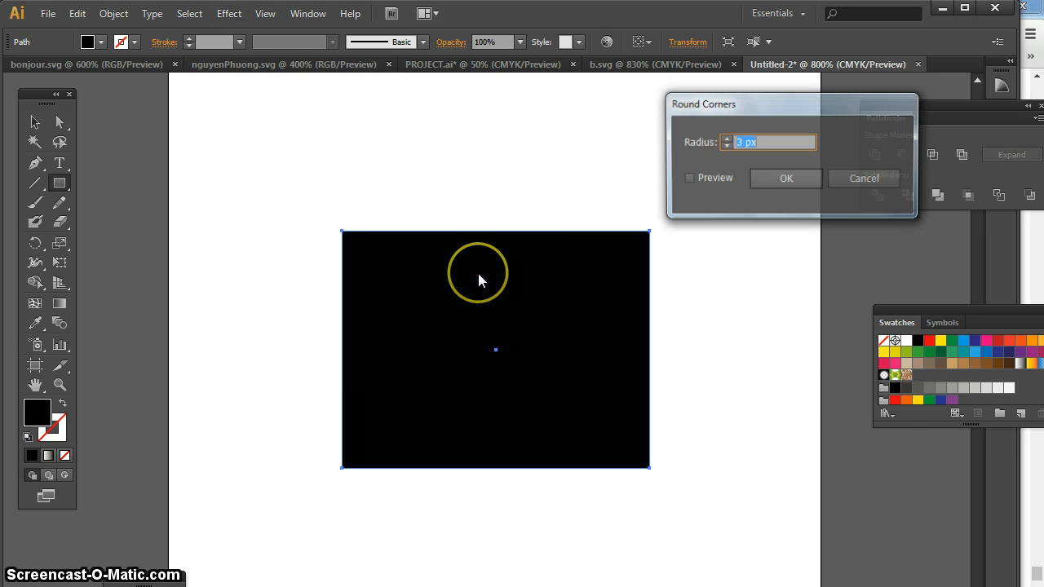
left_click(688, 177)
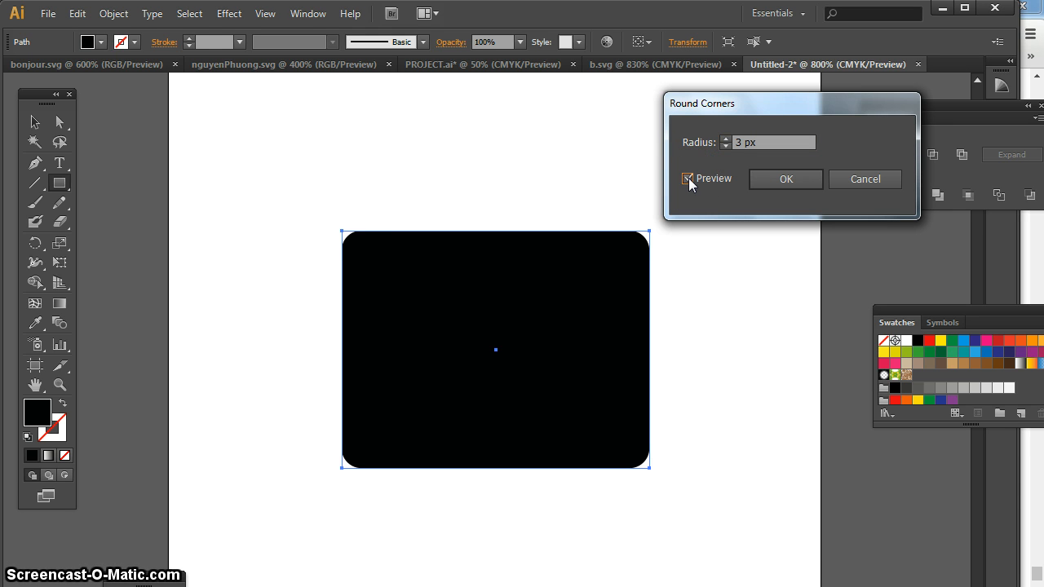
left_click(725, 140)
left_click(725, 140)
left_click(725, 140)
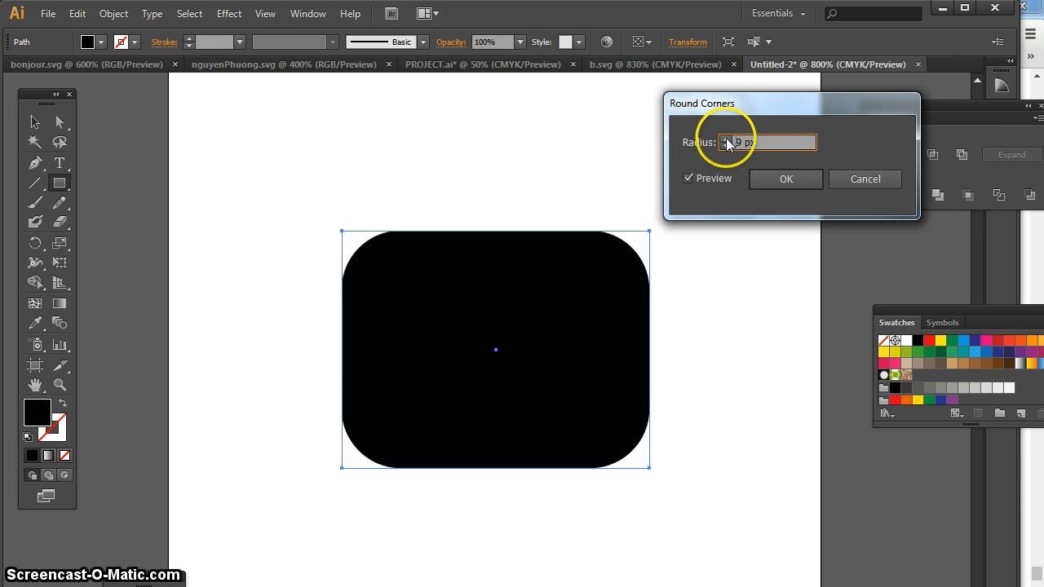
left_click(725, 140)
left_click(725, 145)
left_click(725, 145)
left_click(725, 145)
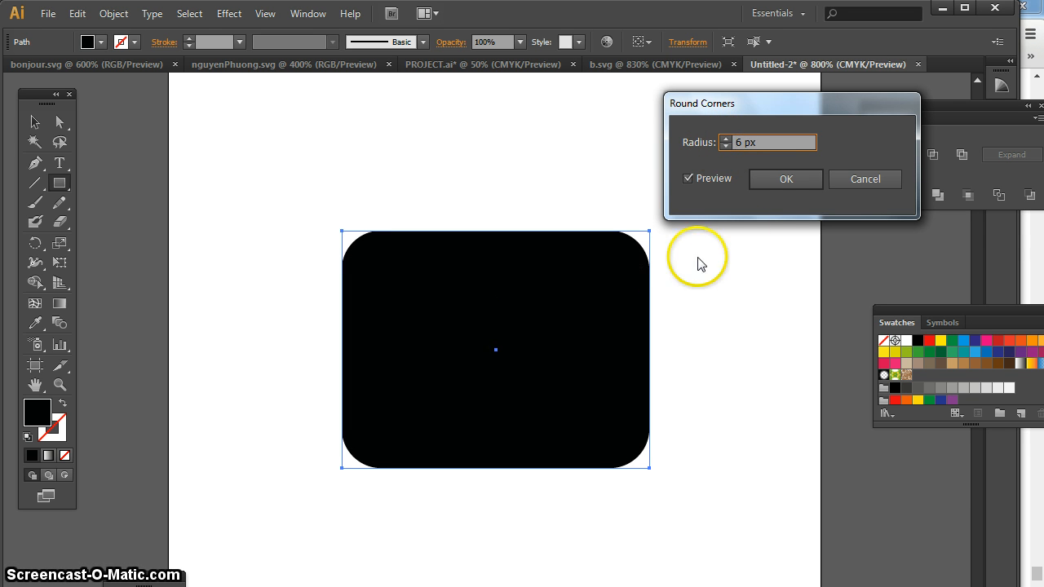
left_click(785, 179)
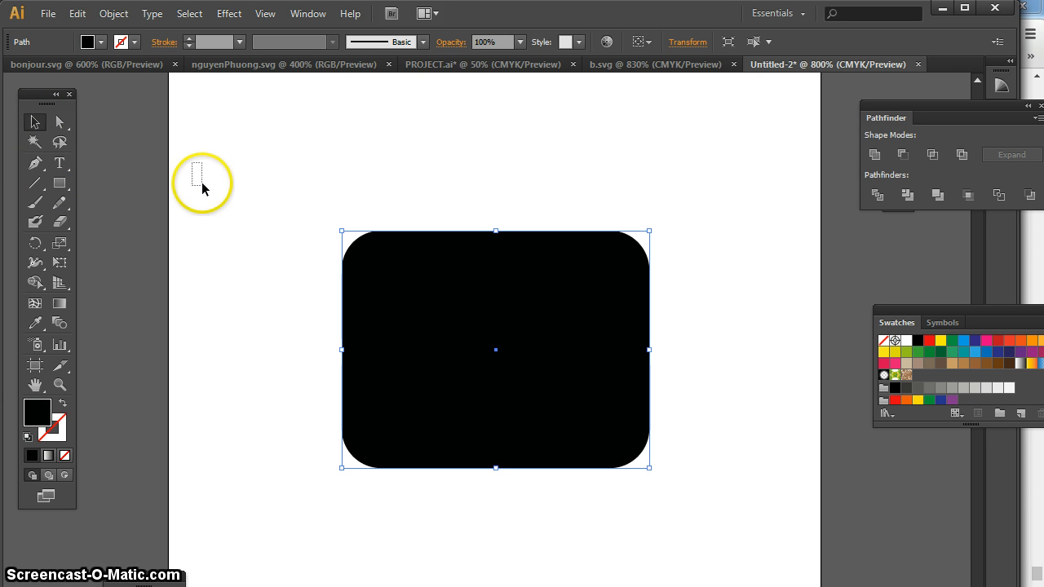
Move the large rounded rectangle slightly down and to the left, and leave it deselected
left_click_drag(202, 184, 202, 186)
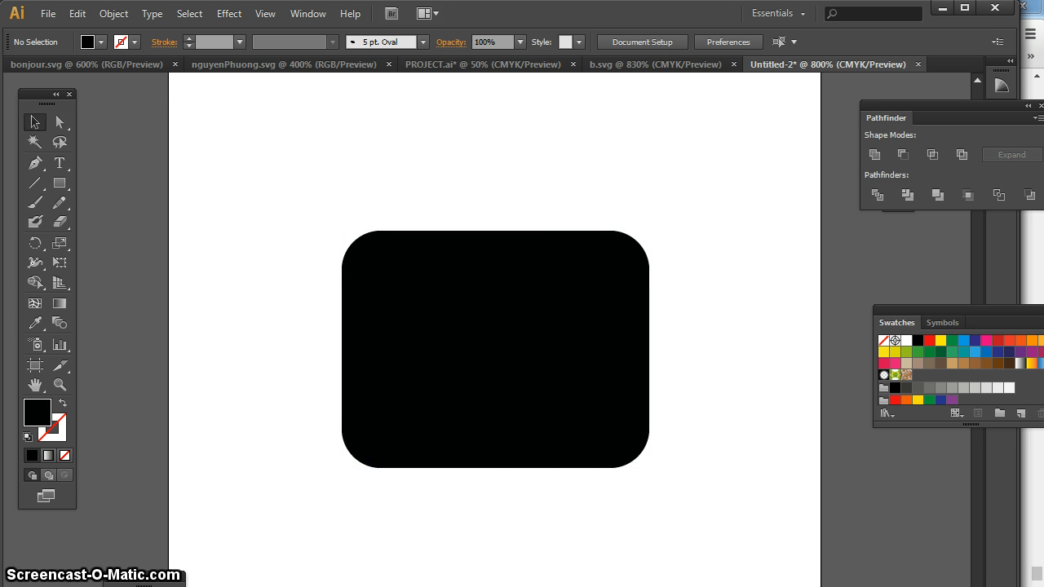
left_click_drag(579, 428, 565, 442)
left_click(694, 395)
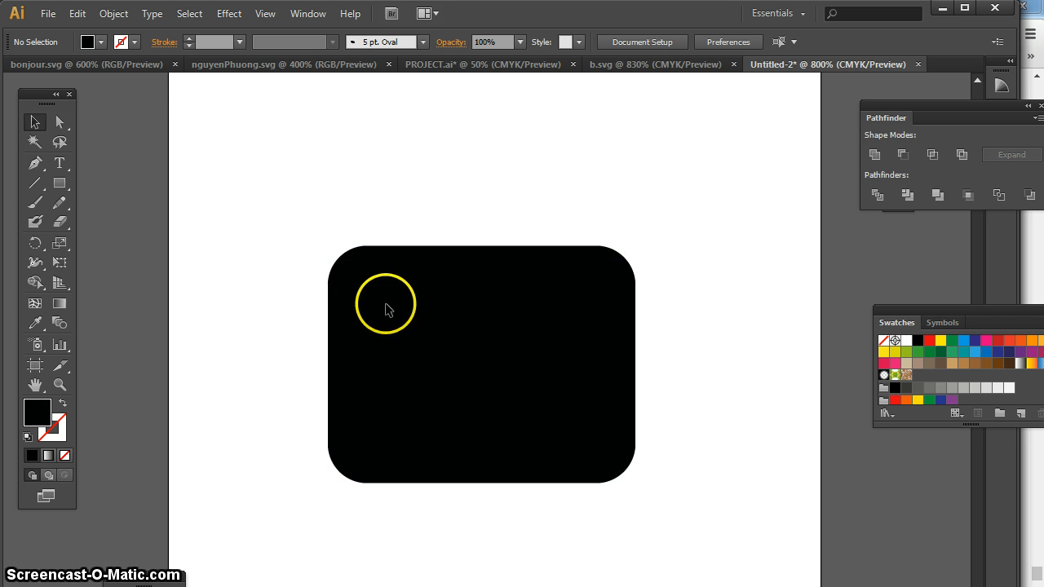
Draw a small black rectangle above the large rounded one and round its corners with a 3 px radius
left_click(68, 181)
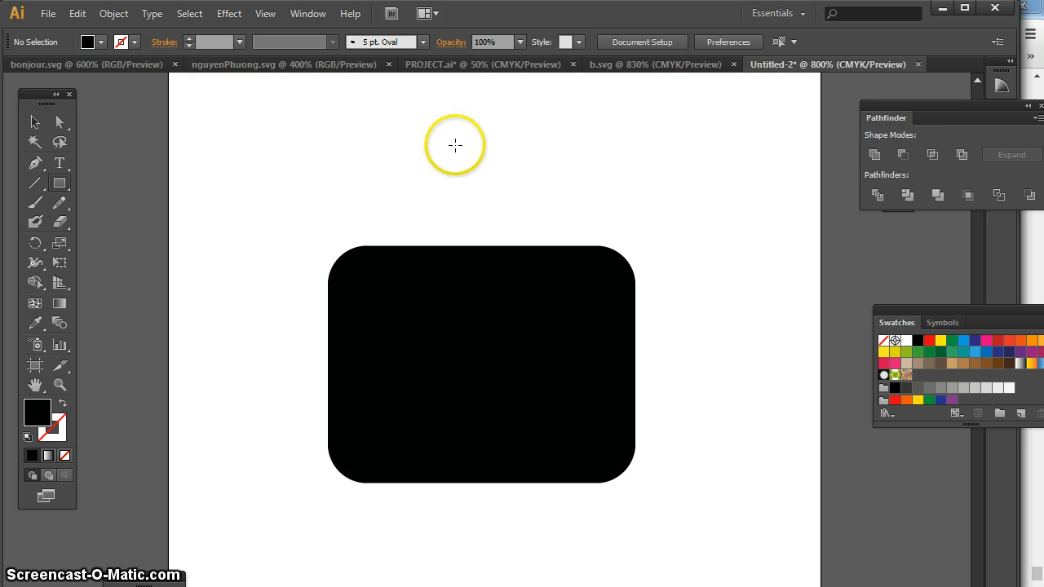
left_click_drag(459, 144, 565, 207)
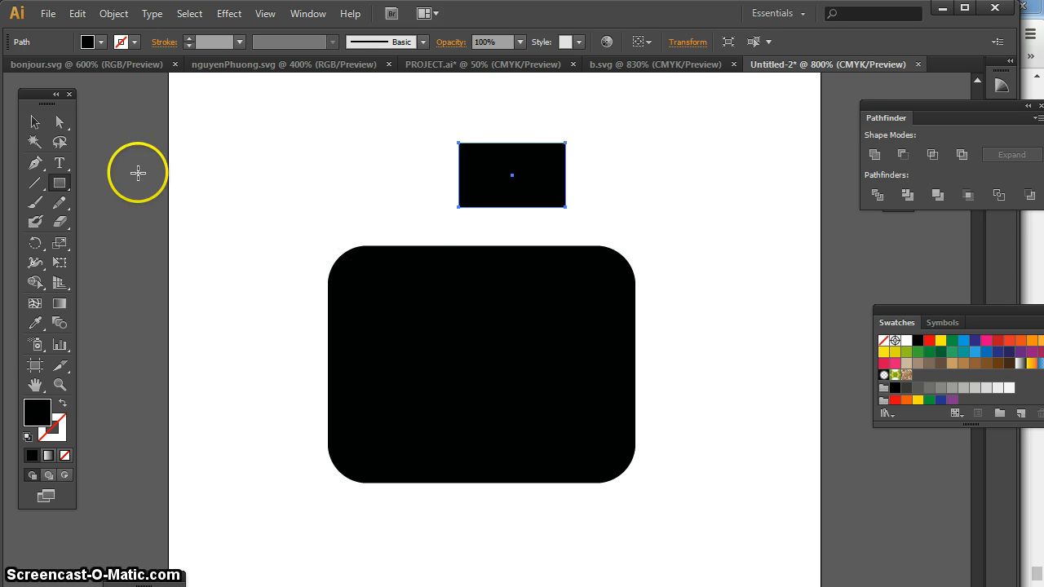
left_click(234, 15)
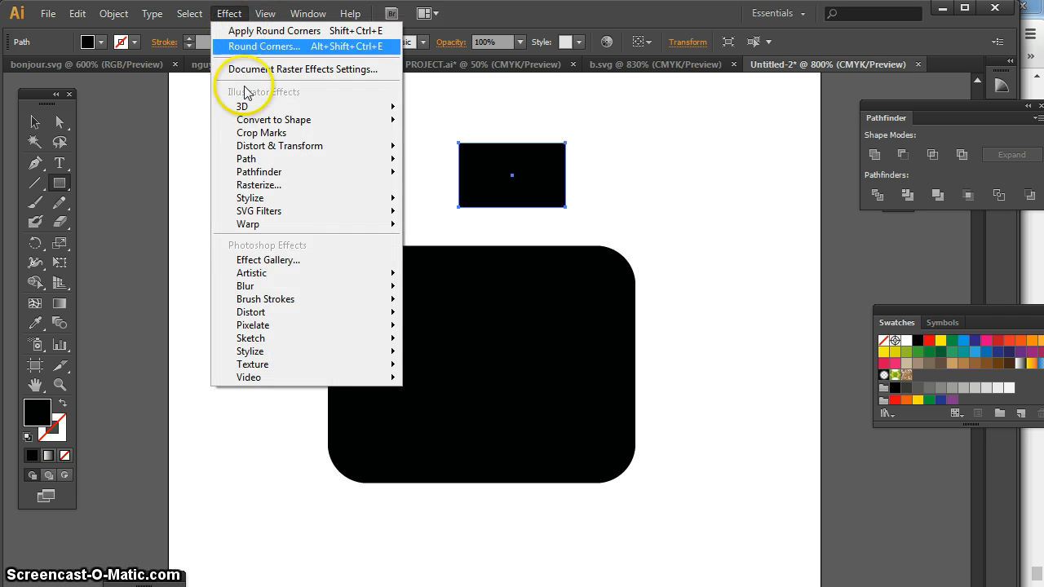
mouse_move(261, 206)
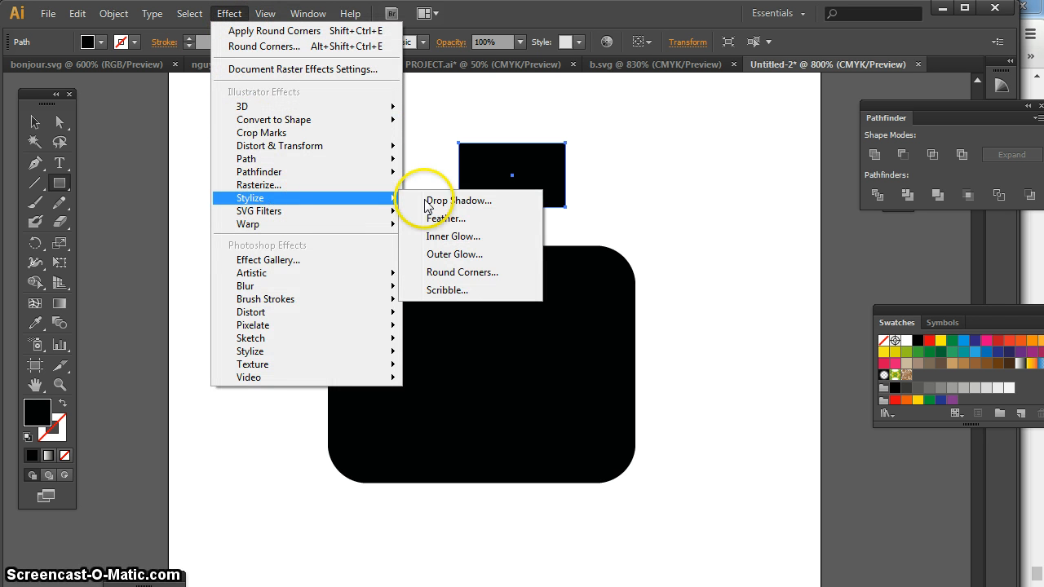
left_click(488, 271)
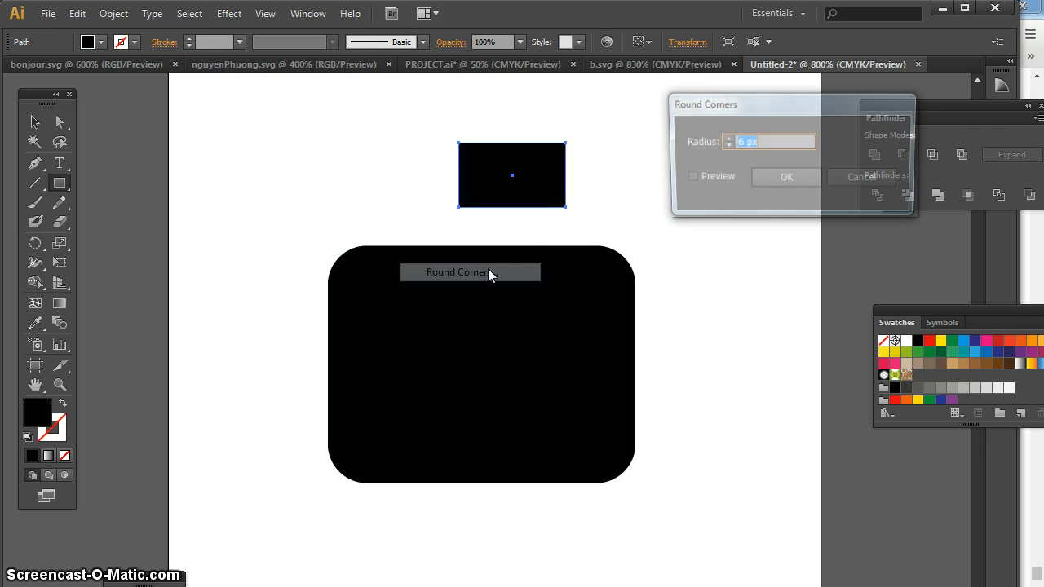
left_click(688, 178)
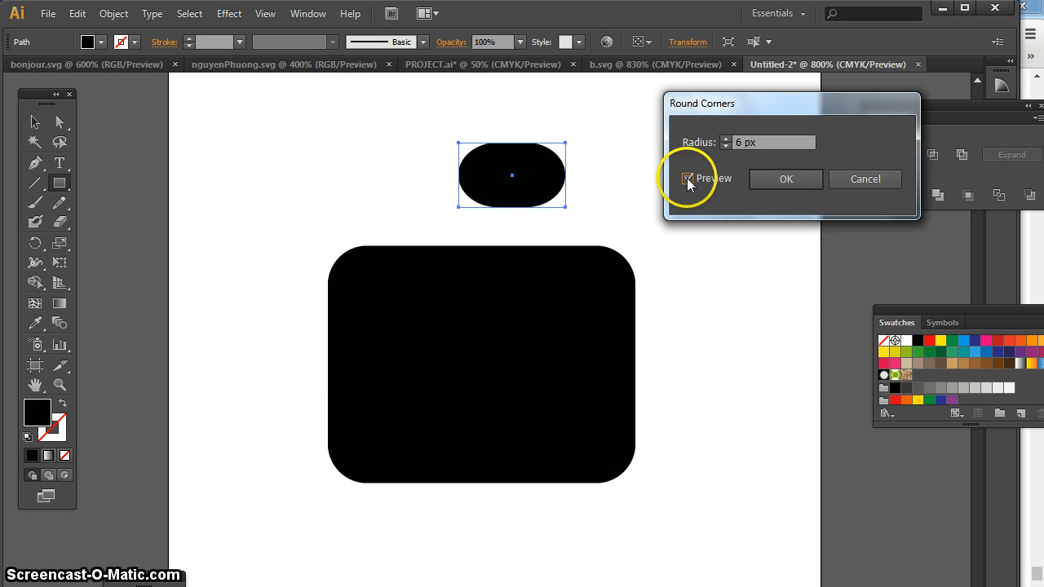
left_click(725, 145)
left_click(725, 146)
left_click(725, 146)
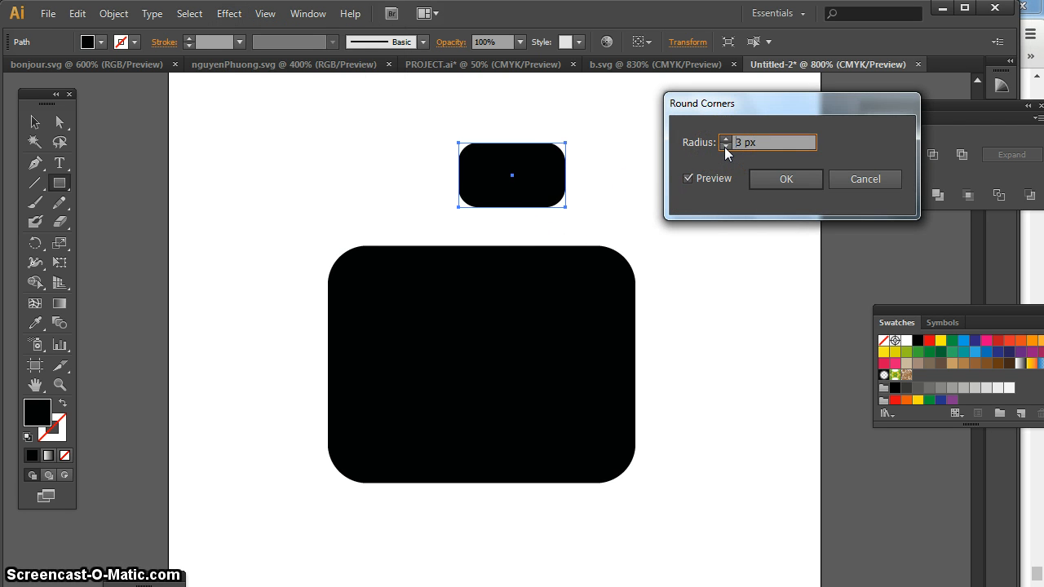
left_click(793, 181)
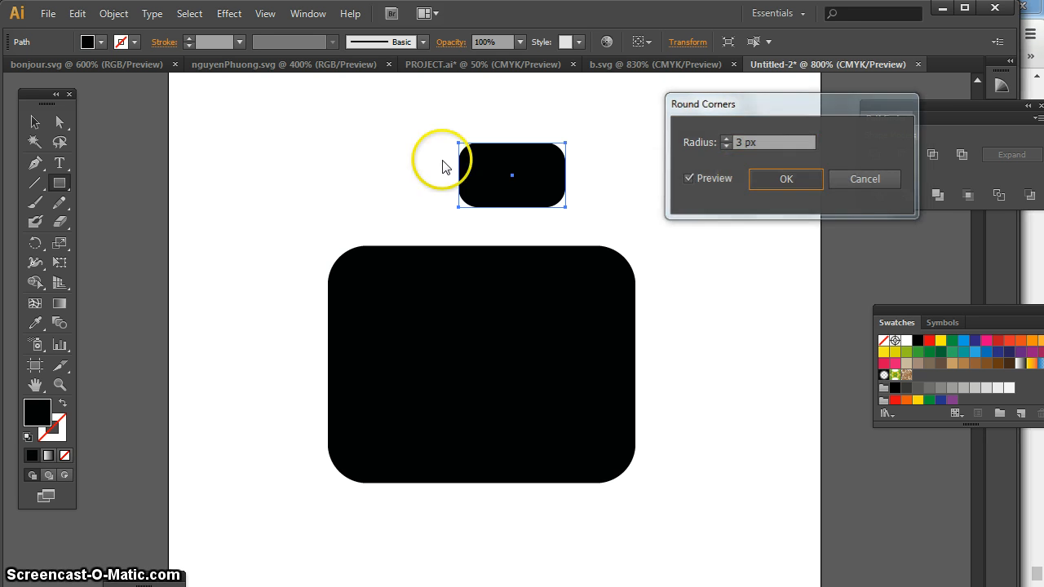
Move the small rounded rectangle down so it overlaps the middle of the large shape's upper edge
left_click(33, 124)
left_click(242, 127)
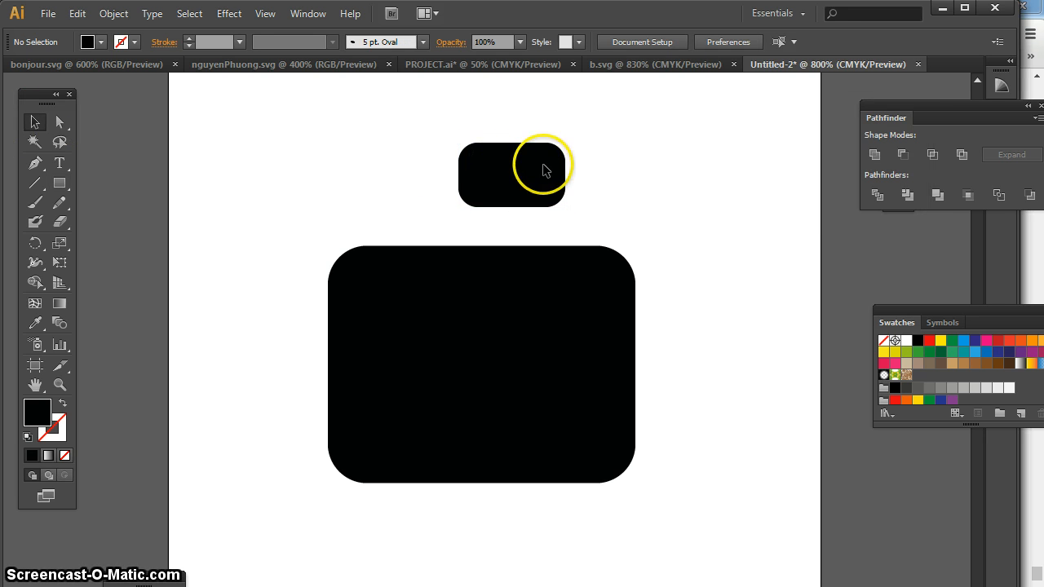
left_click_drag(536, 183, 514, 244)
left_click(608, 190)
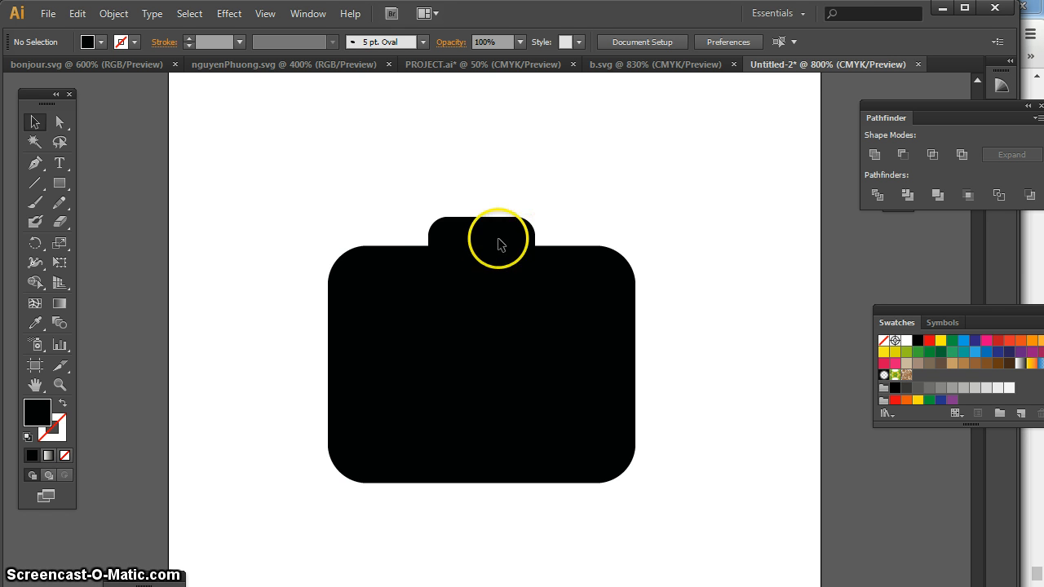
Stretch the small rounded rectangle upward so it stands taller above the large shape, and deselect it
left_click(482, 217)
left_click_drag(482, 216, 487, 198)
left_click(571, 190)
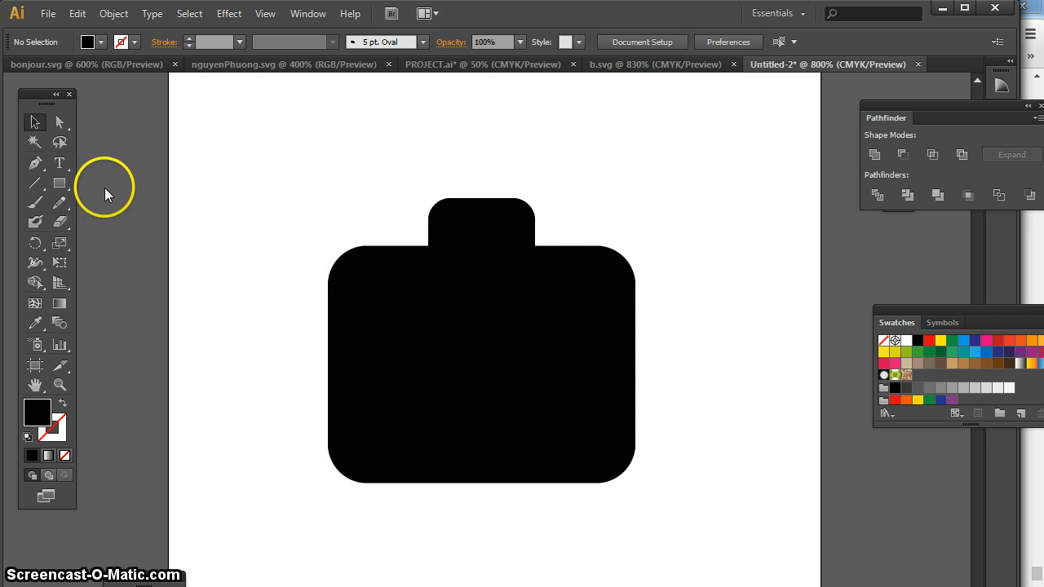
Draw a tall ellipse over the centre of the large rounded rectangle and fill it with grey 828281
left_click(59, 186)
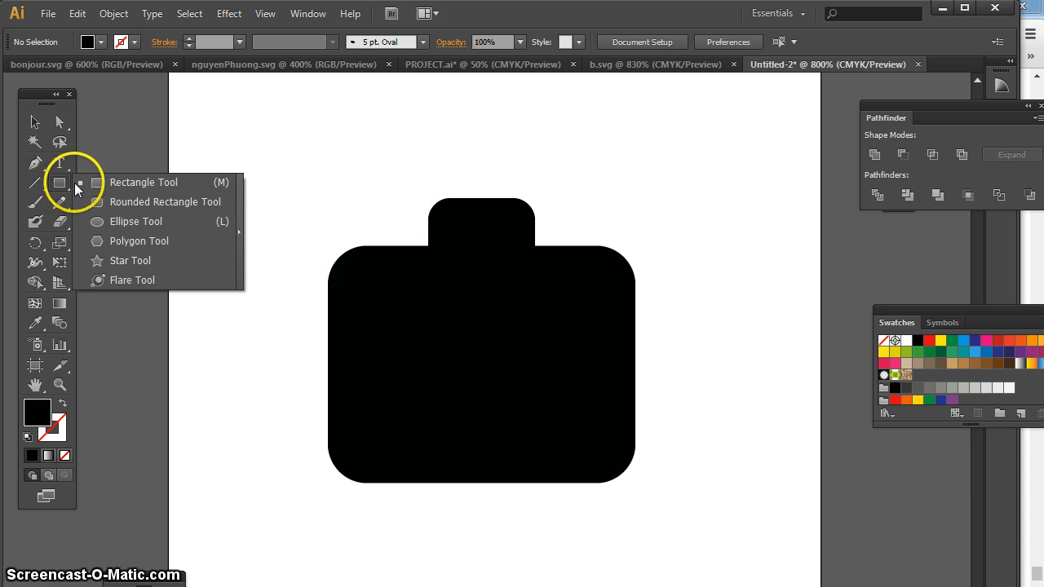
left_click(136, 221)
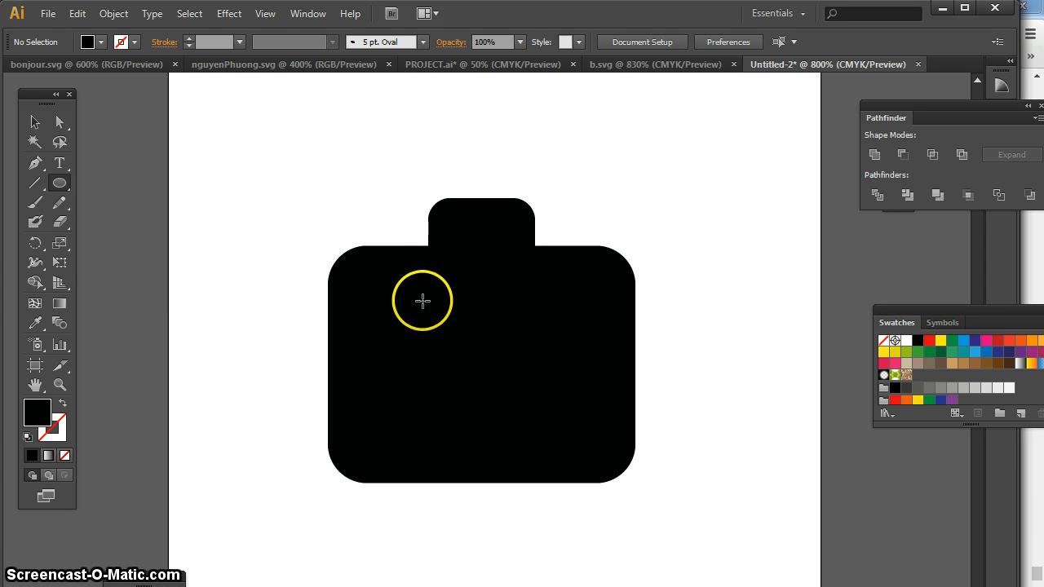
left_click_drag(420, 282, 559, 441)
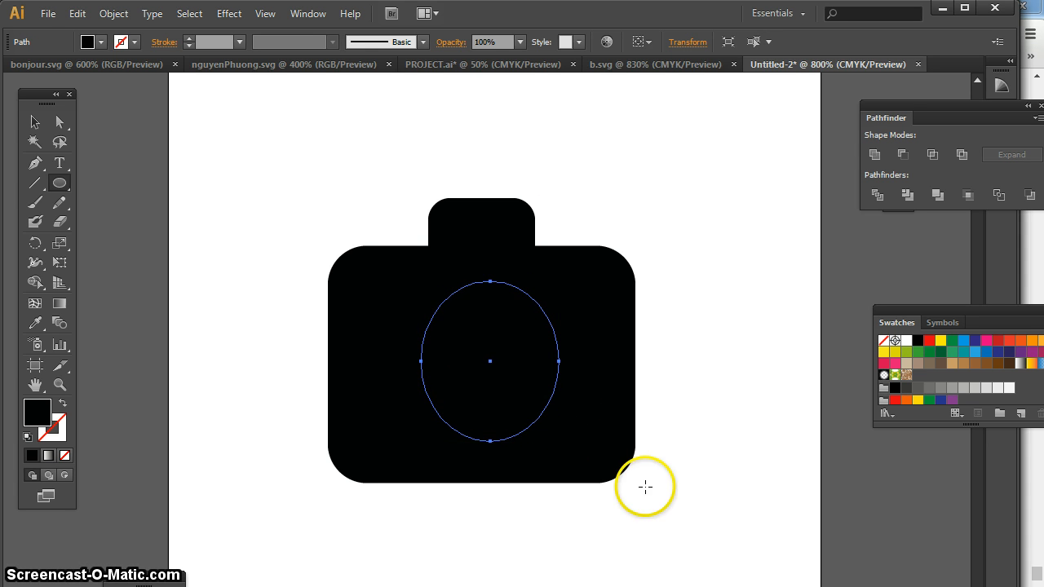
double_click(37, 413)
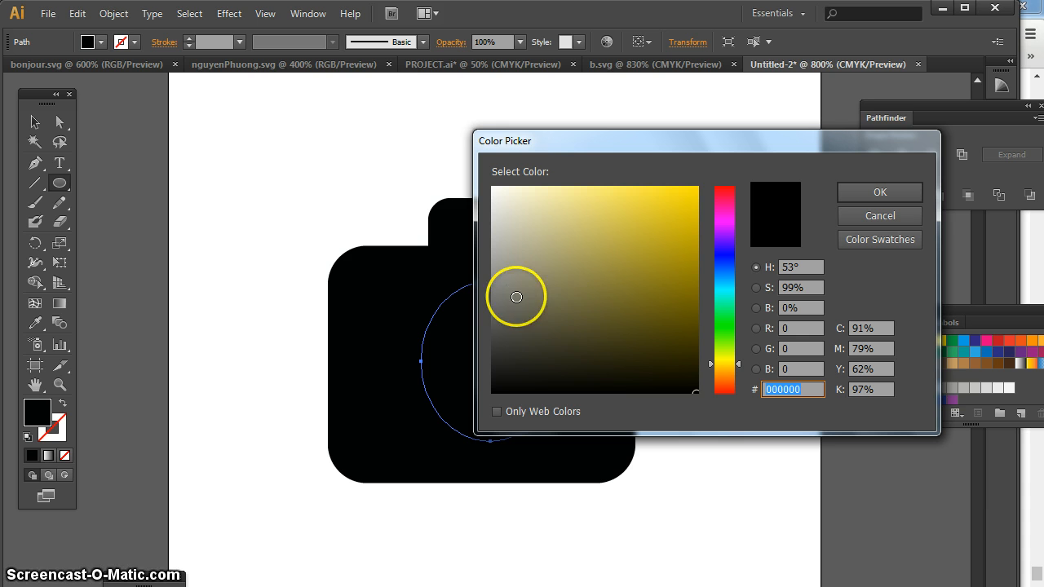
left_click(493, 287)
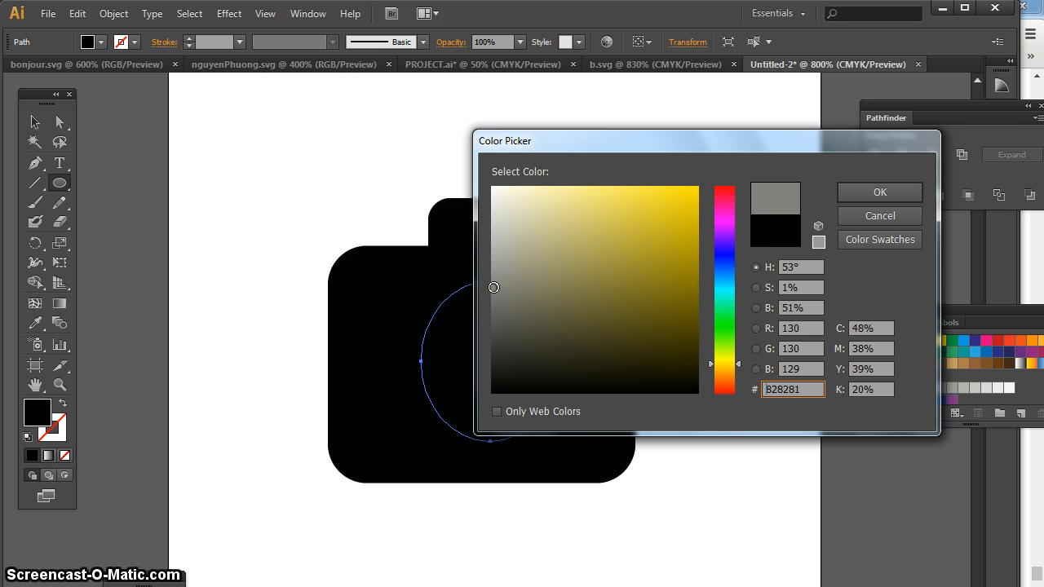
left_click(886, 191)
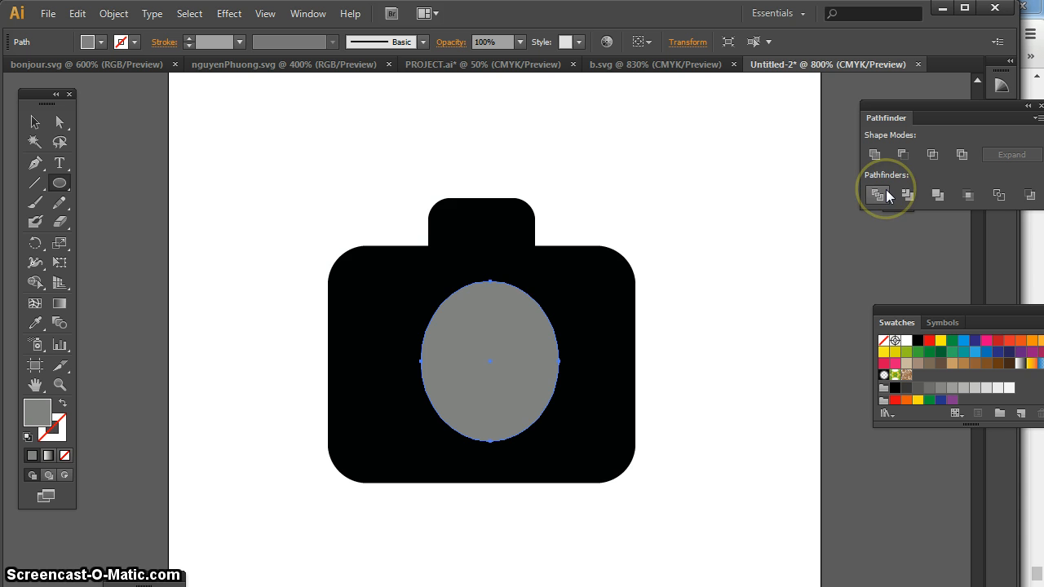
Give the grey ellipse an off-white FFFFFD stroke
double_click(55, 432)
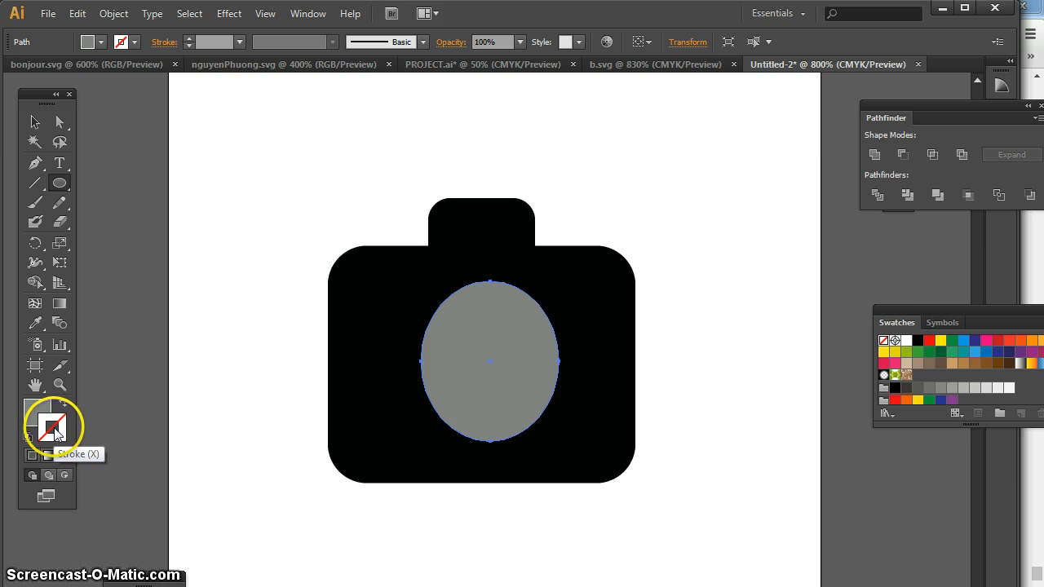
left_click_drag(500, 196, 493, 181)
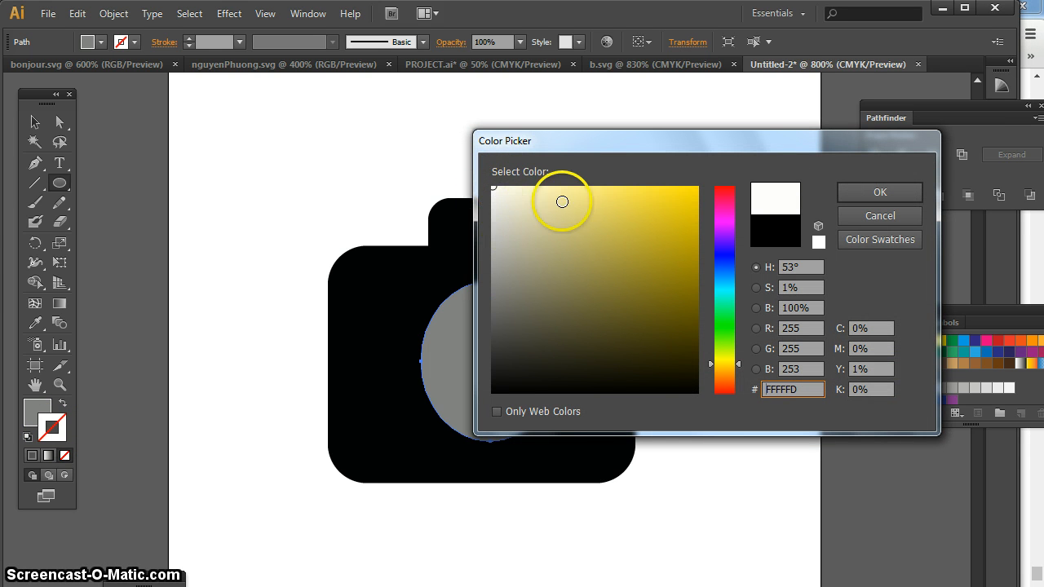
left_click(869, 193)
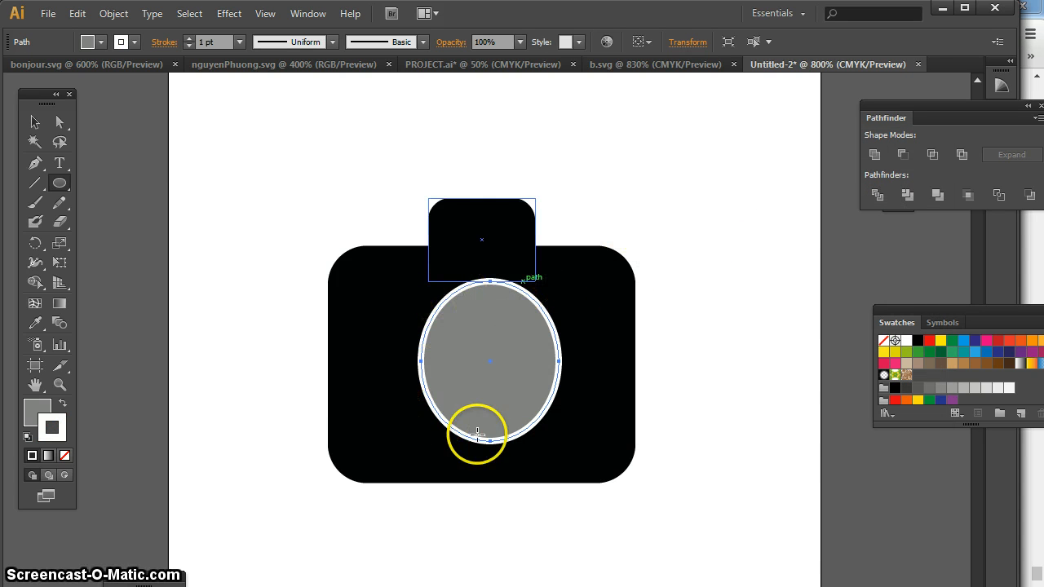
Set the ellipse's stroke weight to 0.5 pt and return to the Selection tool
left_click(188, 46)
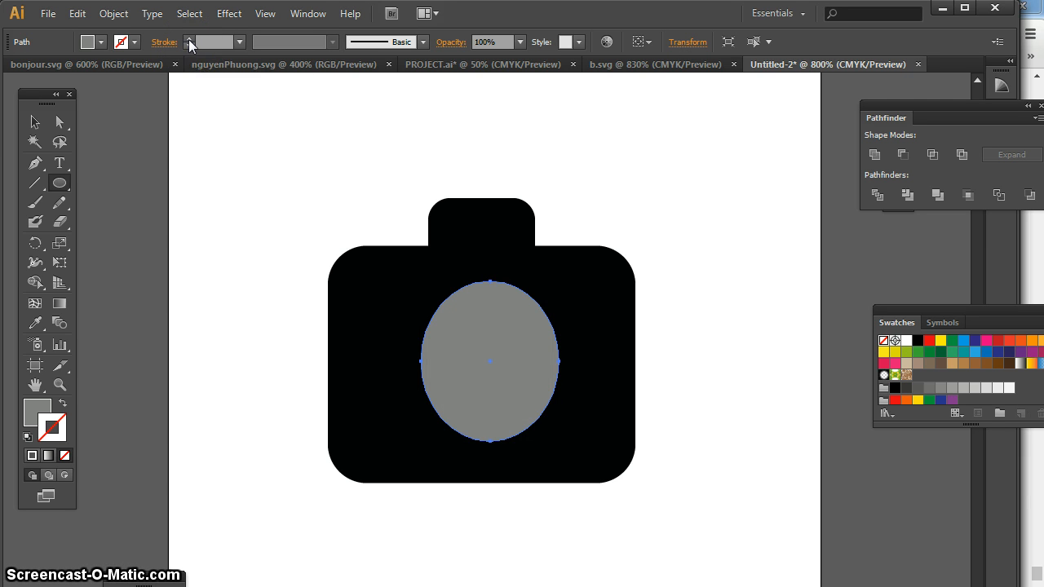
left_click(189, 38)
left_click(239, 43)
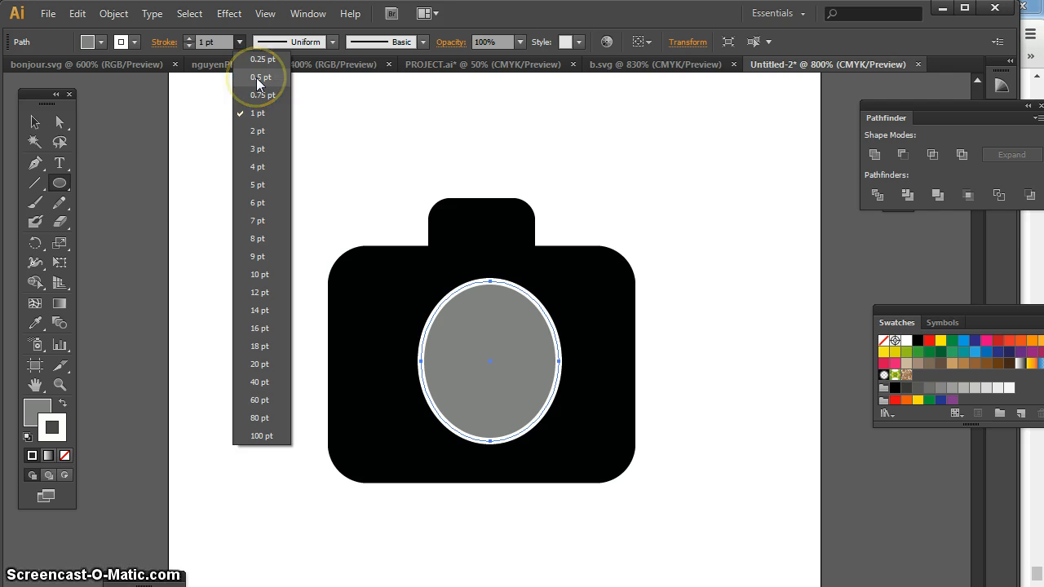
left_click(256, 77)
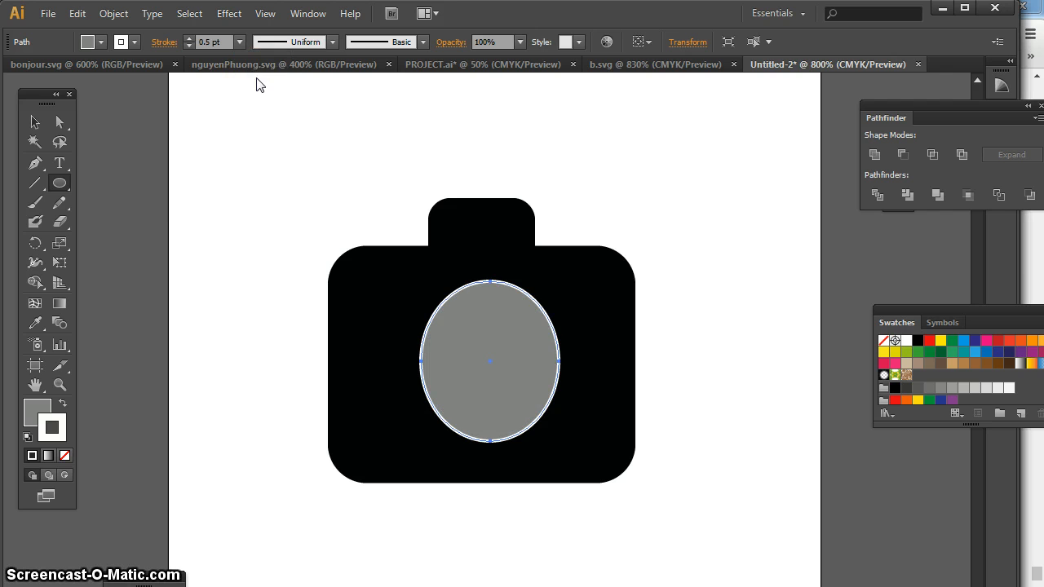
left_click(35, 121)
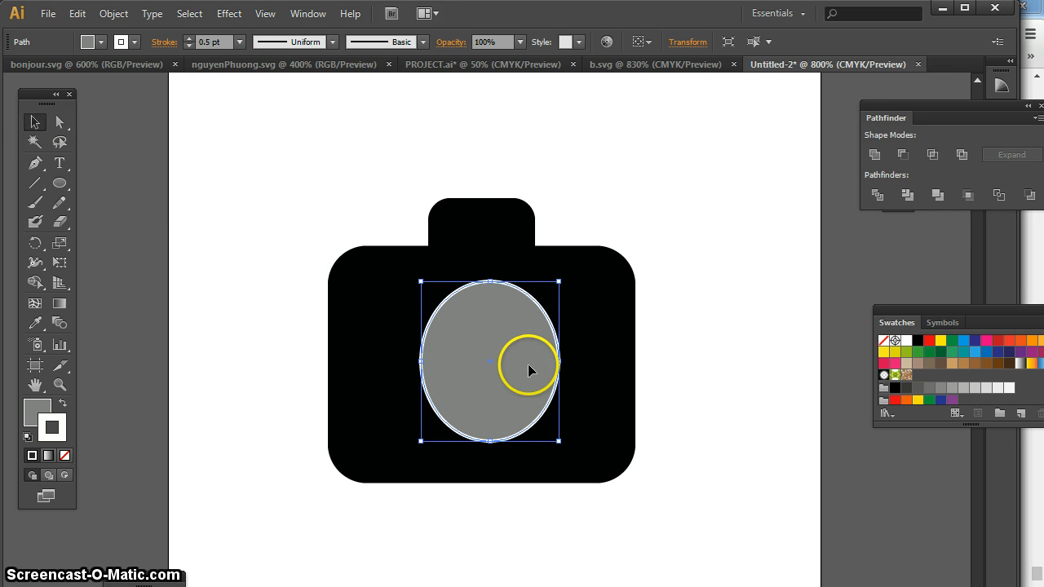
Move the grey ellipse slightly left so it is centred on the large rounded rectangle, and deselect it
left_click_drag(527, 364, 518, 364)
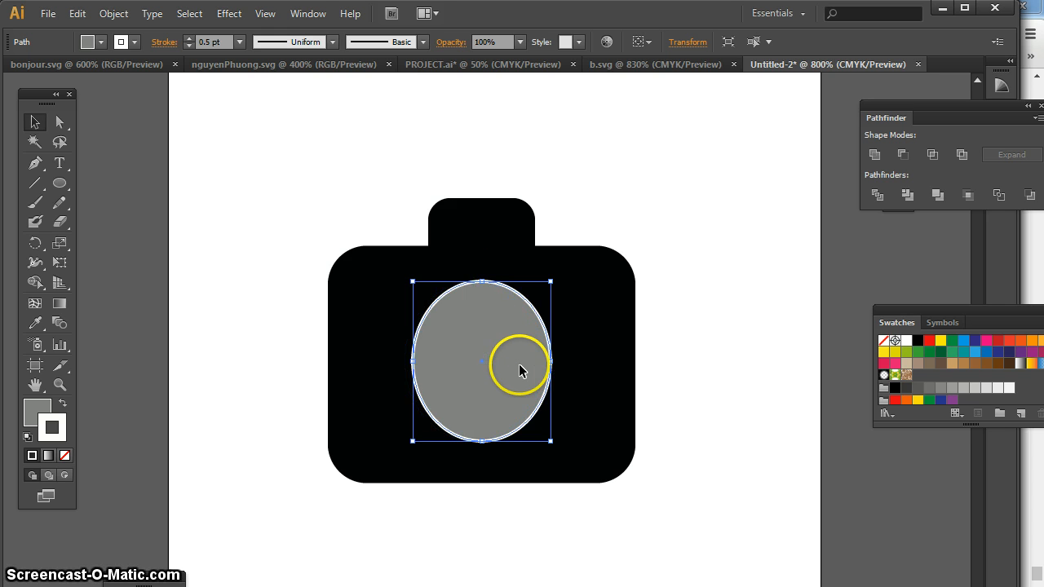
left_click(692, 364)
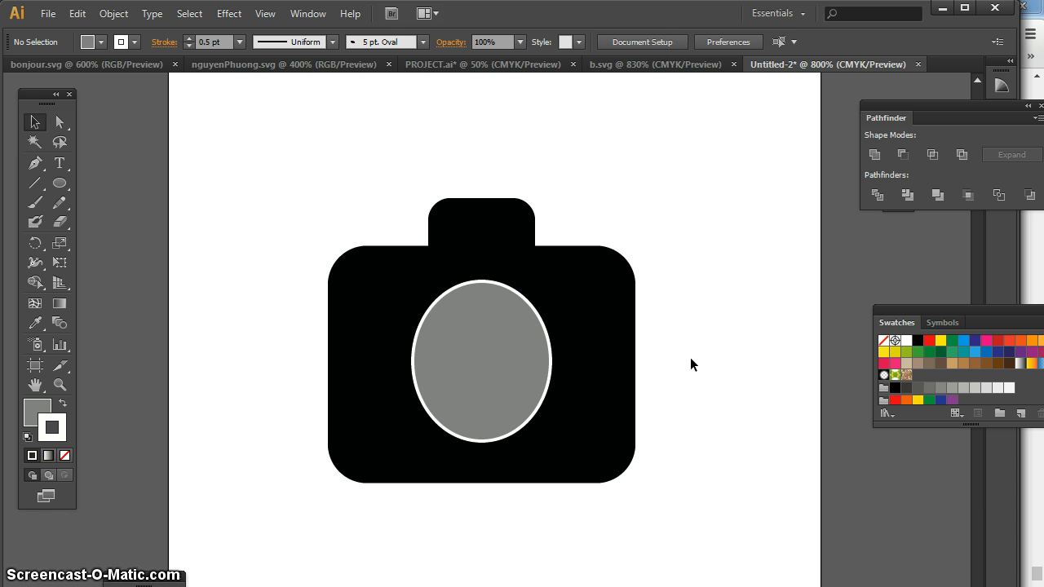
left_click(656, 360)
Duplicate the grey ellipse, scale the copy down proportionally and centre it inside the original
left_click(495, 356)
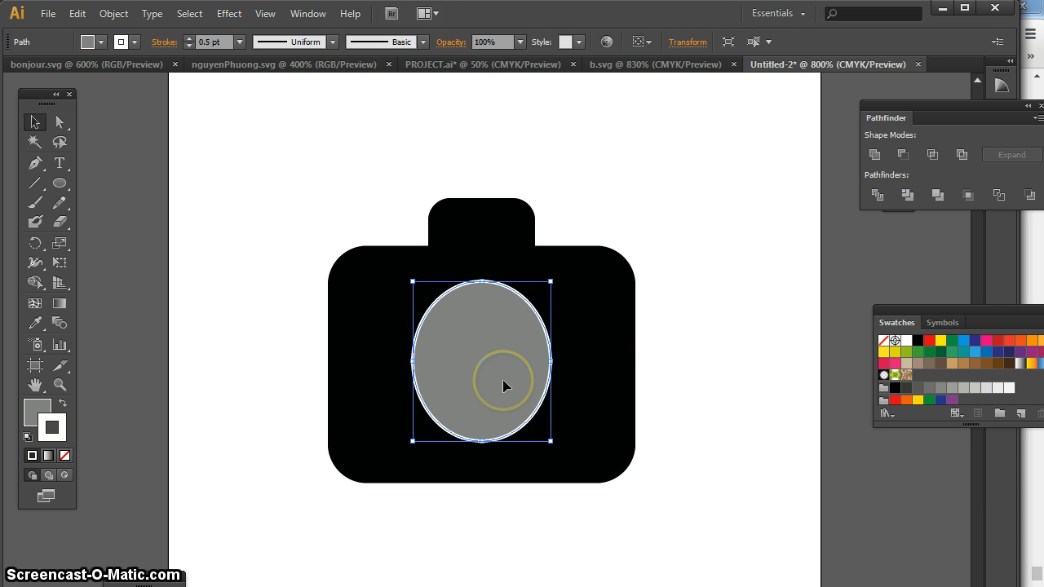
key("ctrl+shift+b")
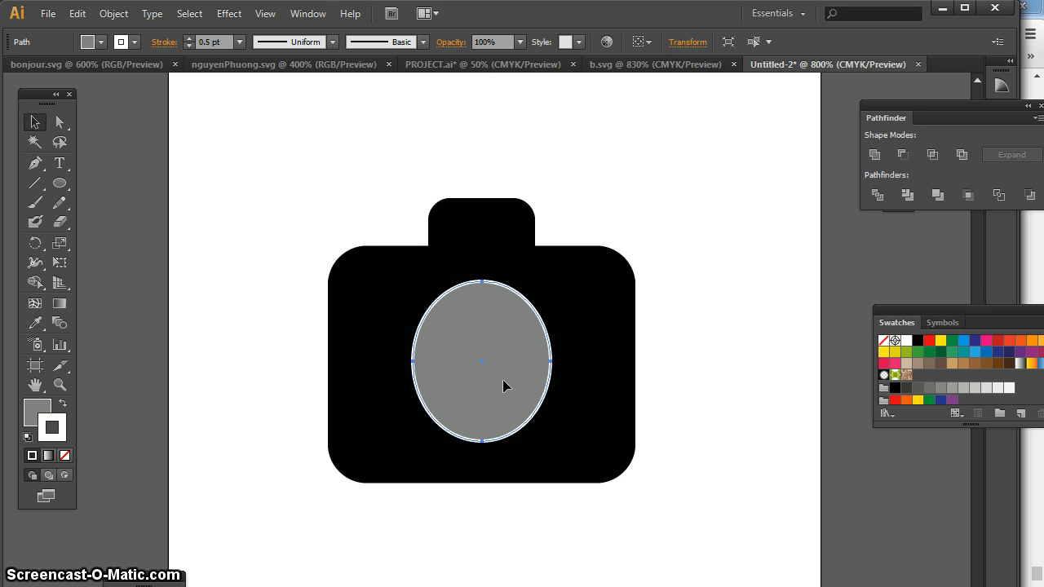
key("ctrl+shift+b")
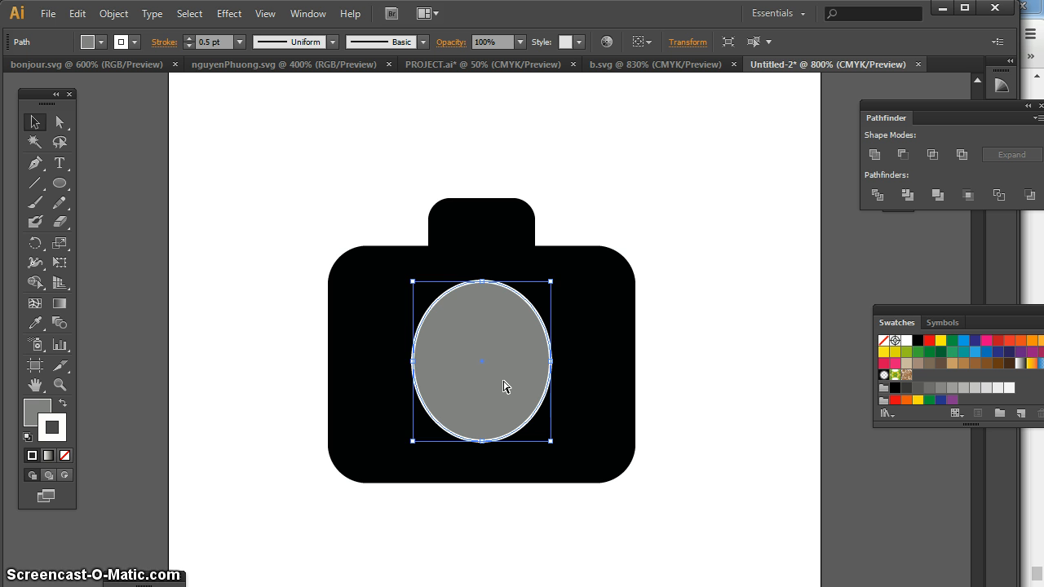
key("ctrl+shift+b")
key("ctrl+v")
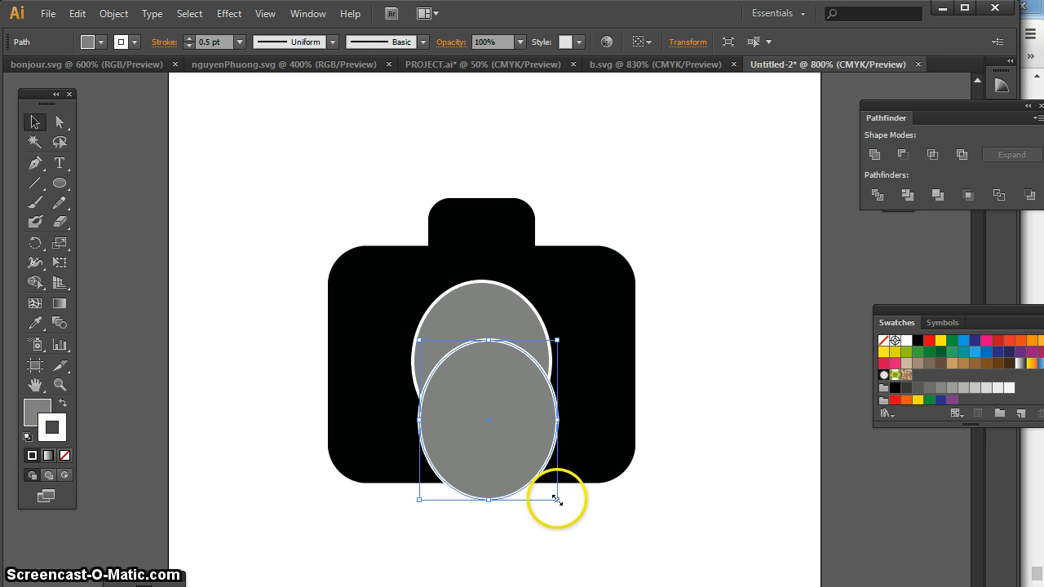
left_click_drag(557, 499, 507, 441)
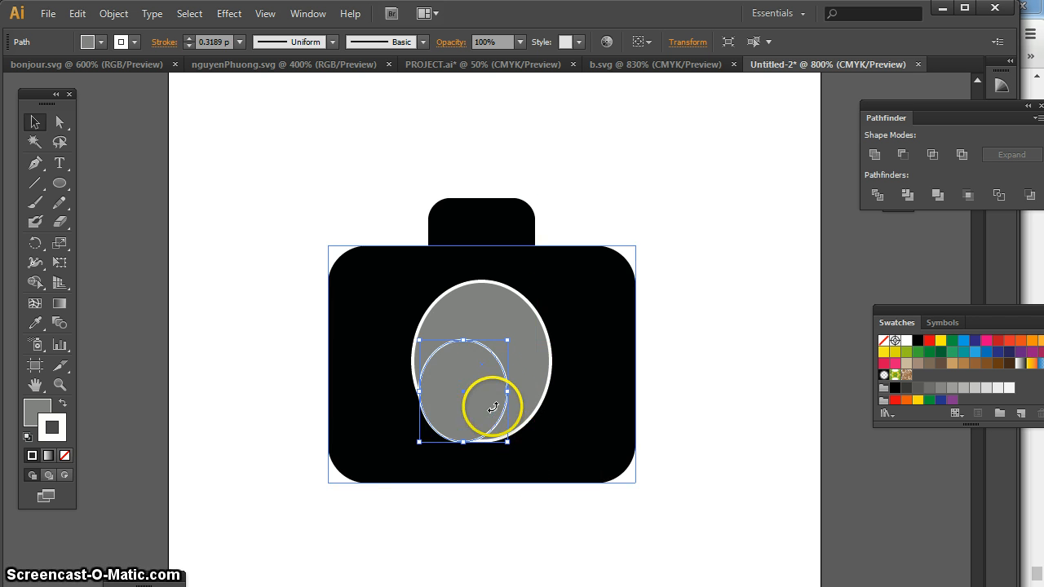
left_click_drag(478, 394, 499, 369)
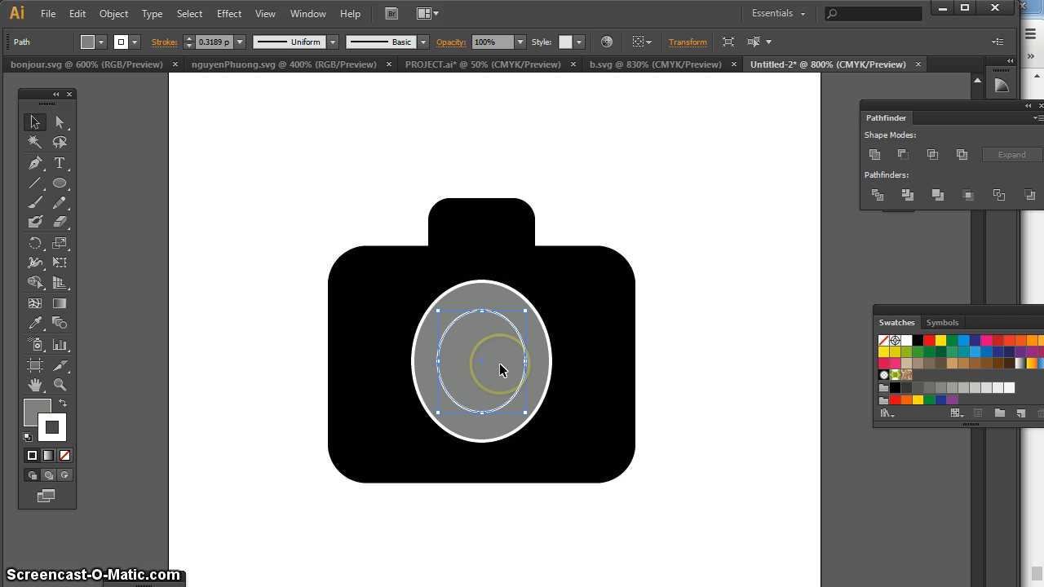
Fill the smaller inner ellipse with black 000000 and deselect it
double_click(33, 413)
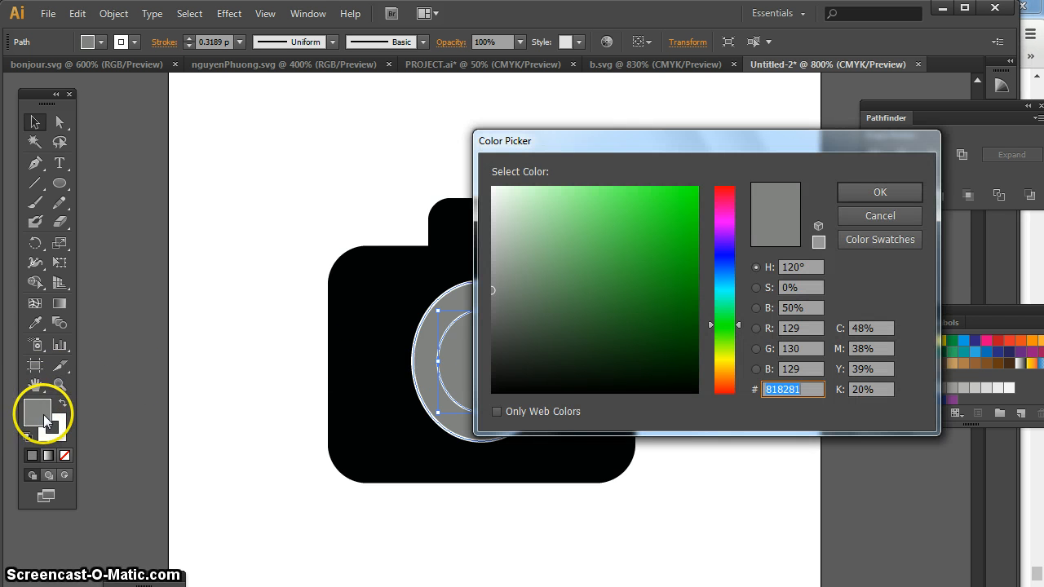
left_click_drag(511, 380, 482, 397)
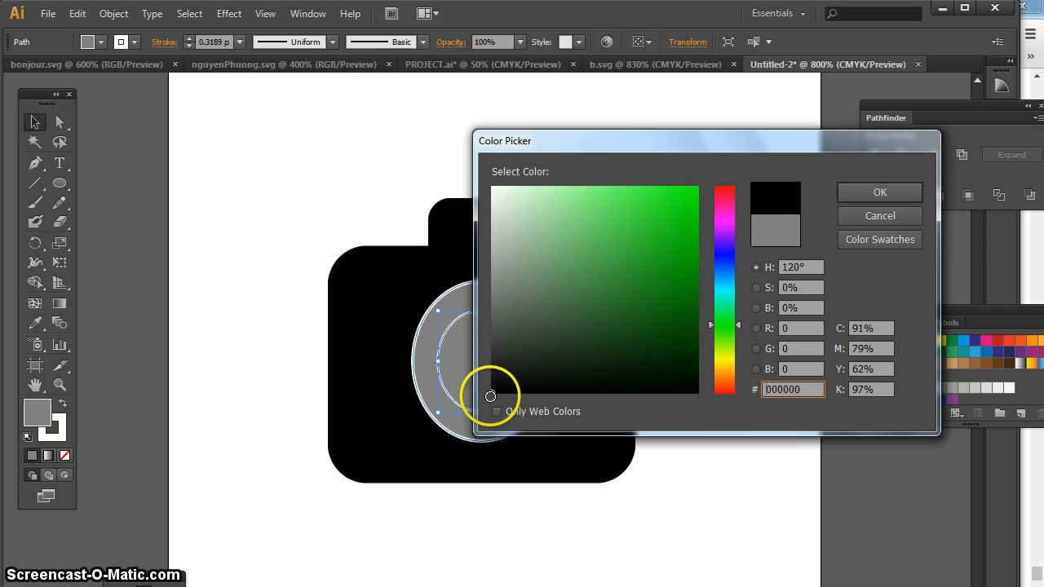
left_click(869, 190)
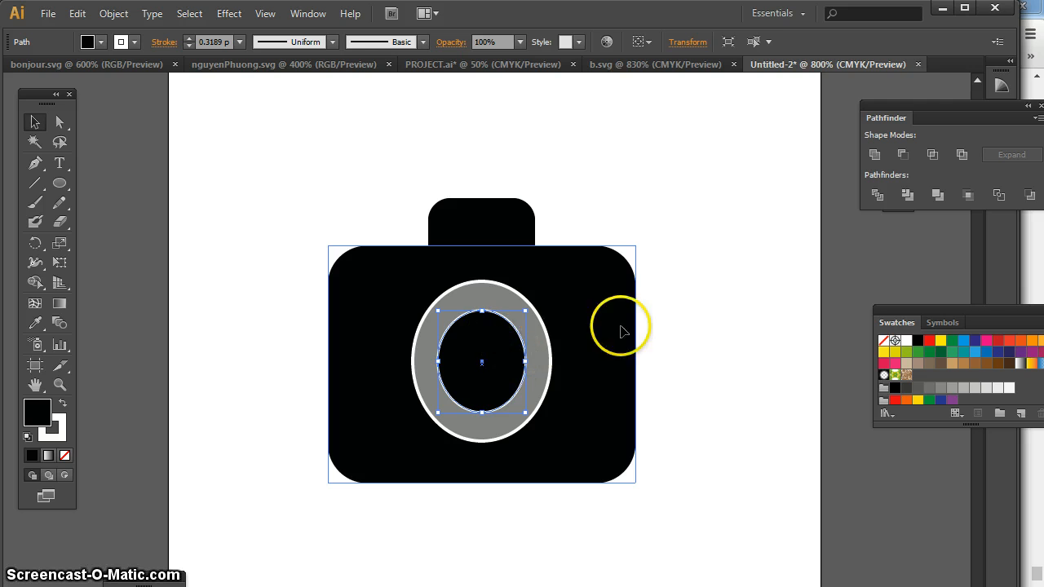
left_click(704, 310)
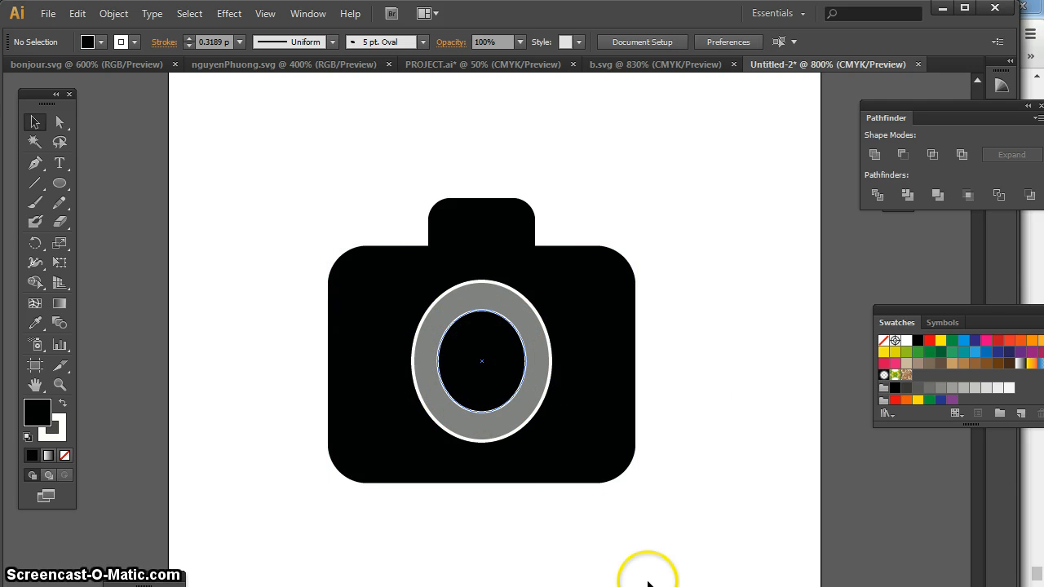
Remove the white stroke from the black inner ellipse and deselect it
left_click(503, 367)
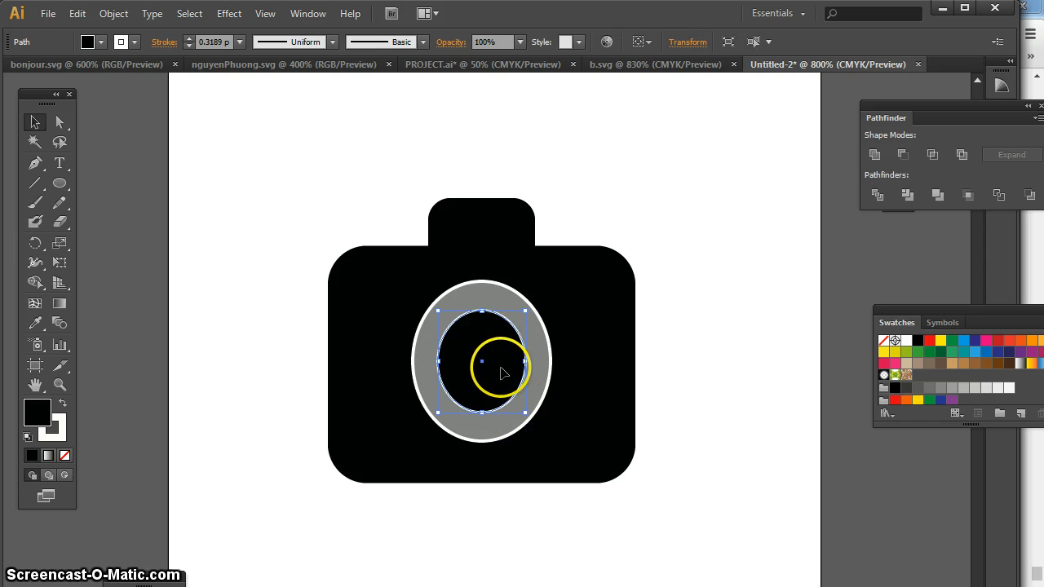
left_click(62, 429)
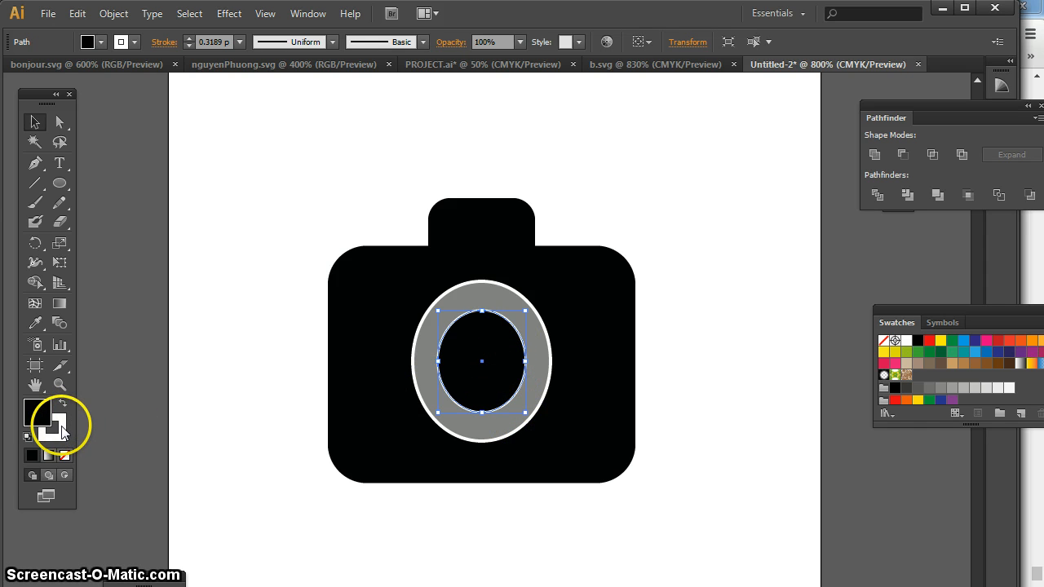
left_click(62, 429)
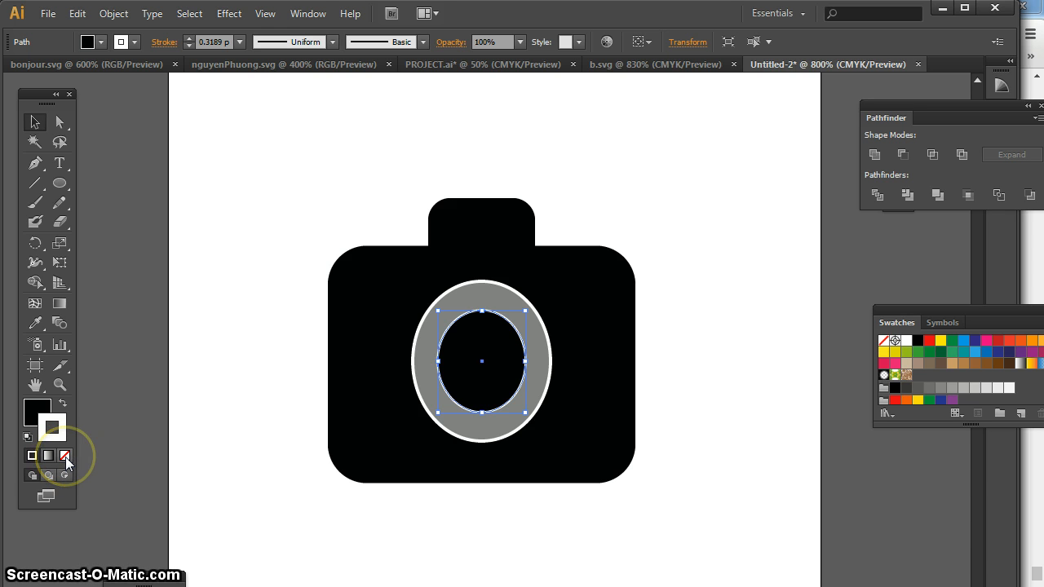
left_click(65, 456)
left_click(229, 442)
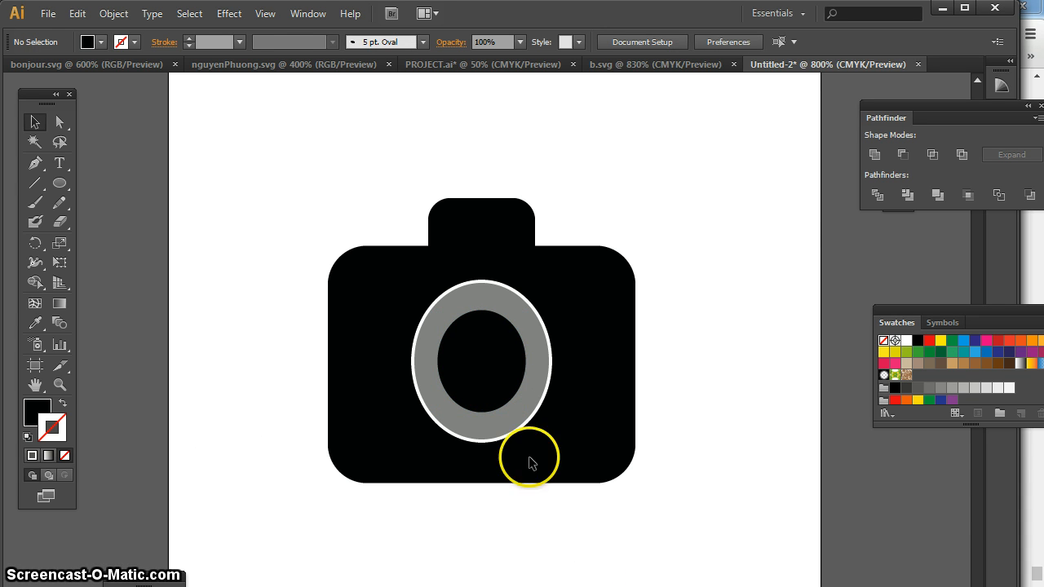
Duplicate the black inner ellipse, shrink the copy to about half size and centre it inside the black one
left_click(497, 360)
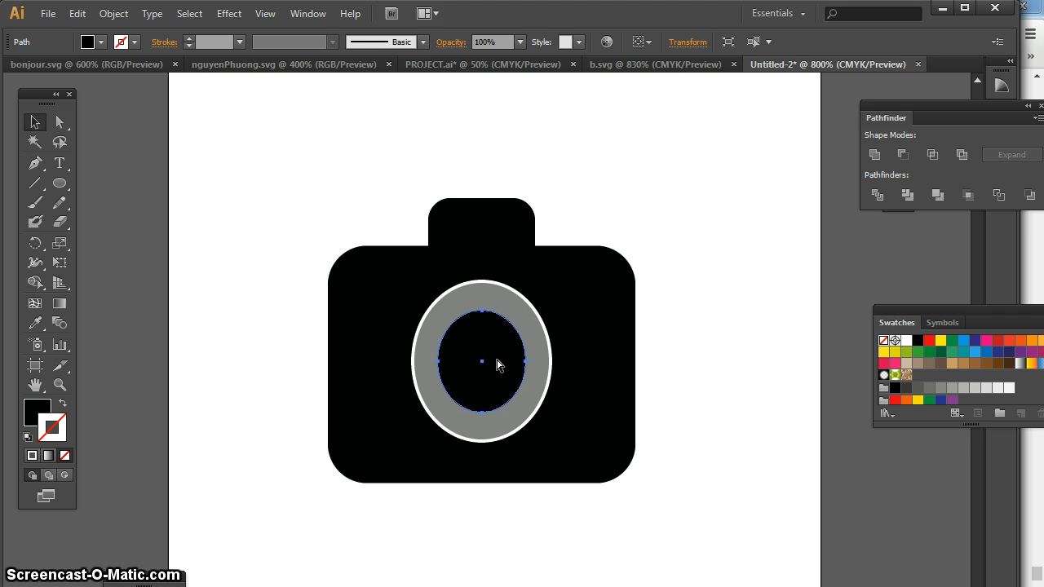
left_click_drag(499, 364, 503, 380)
left_click_drag(534, 463, 493, 369)
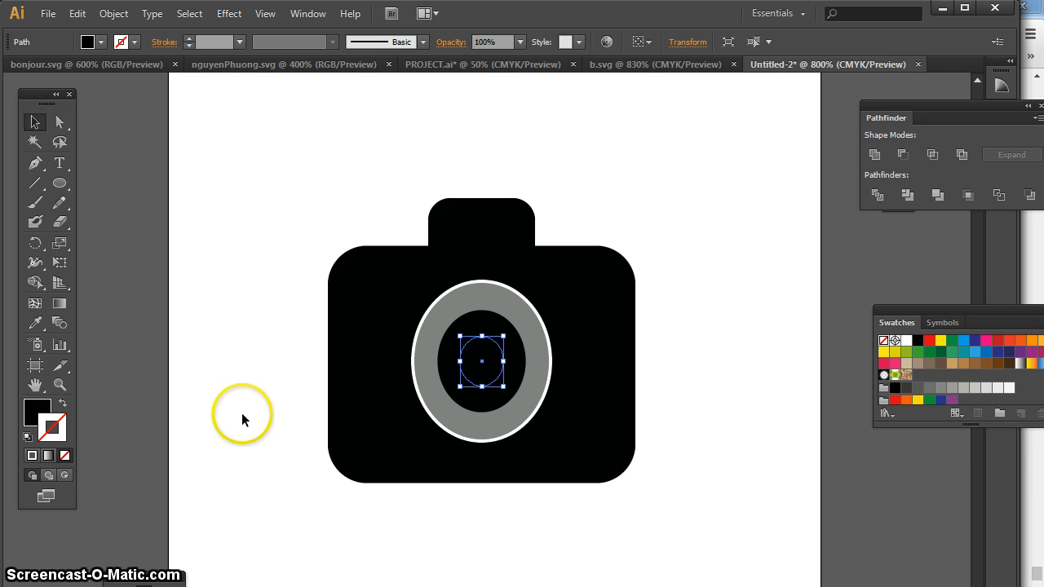
Copy the outer grey ellipse's fill and stroke onto the smallest ellipse with the Eyedropper, then deselect it
left_click(36, 321)
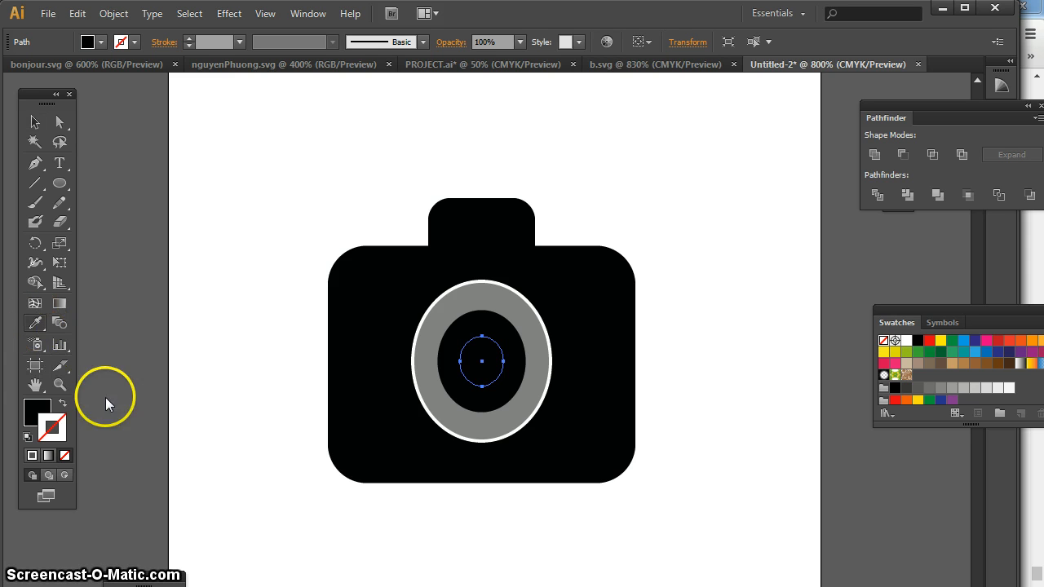
left_click(430, 352)
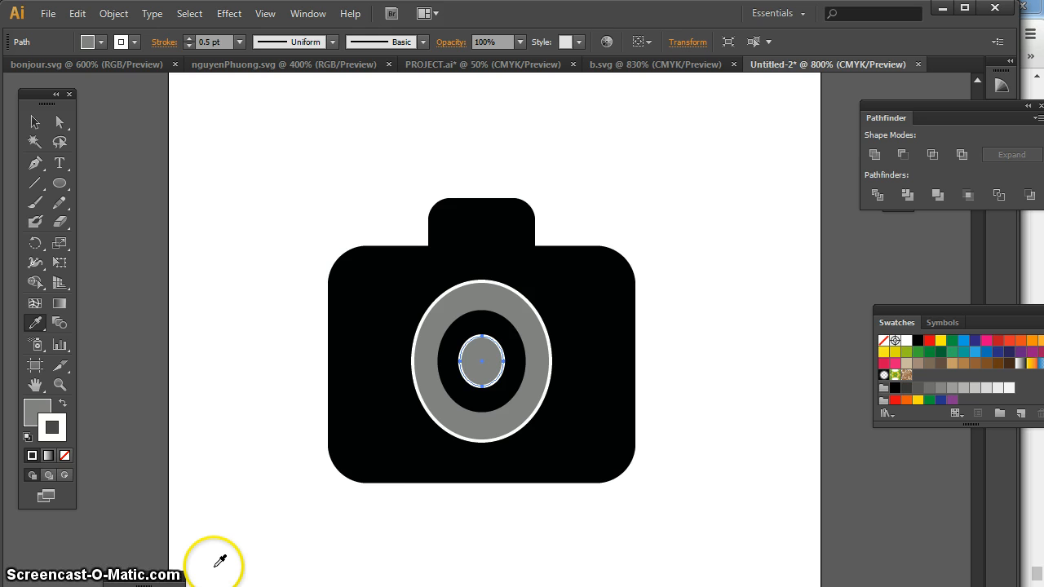
left_click(35, 122)
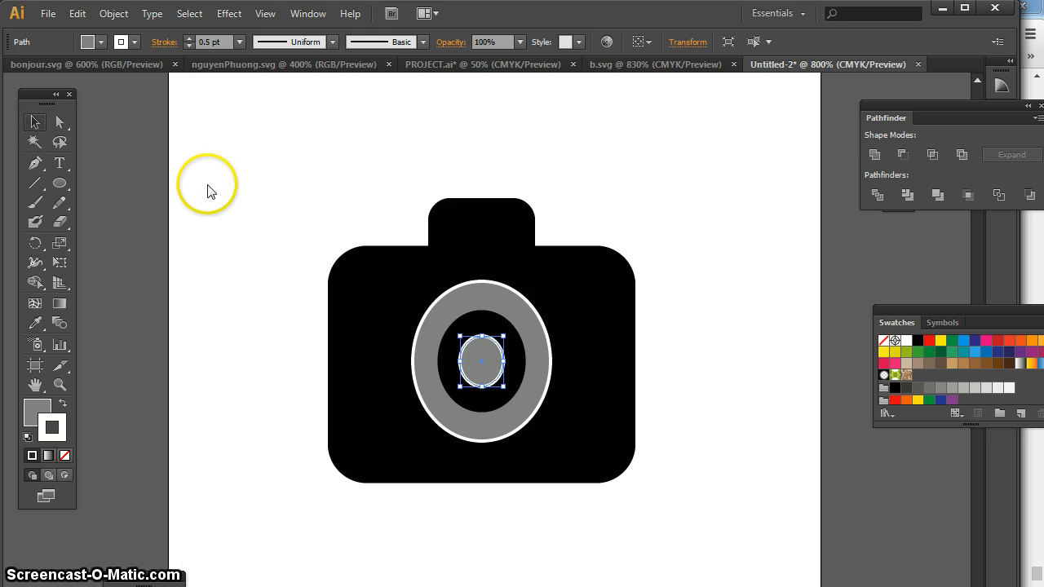
left_click(333, 238)
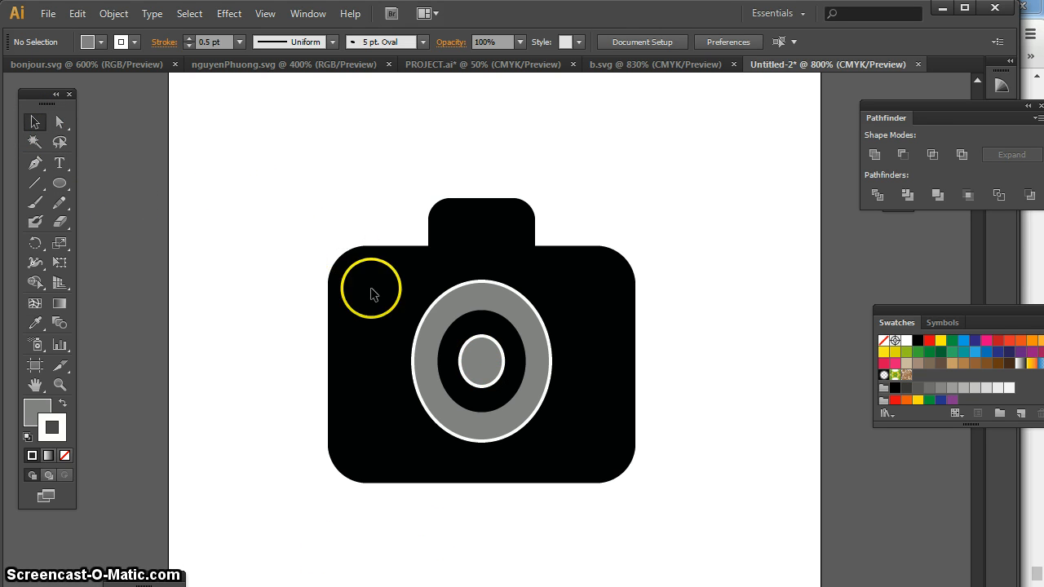
Remove the stroke from the small grey centre ellipse and deselect it
left_click(494, 353)
left_click(483, 366)
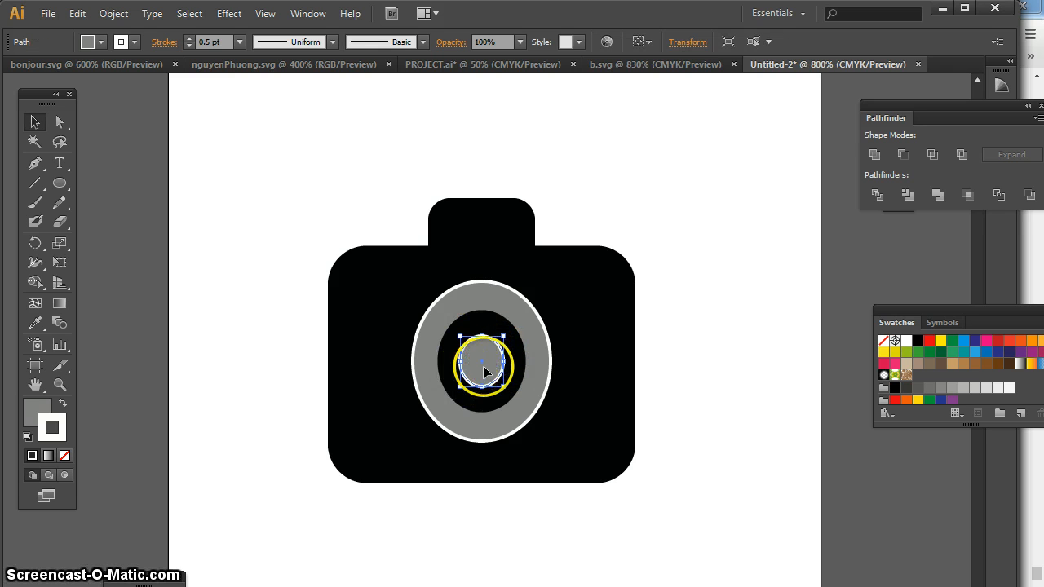
left_click(65, 455)
left_click(226, 424)
left_click(641, 562)
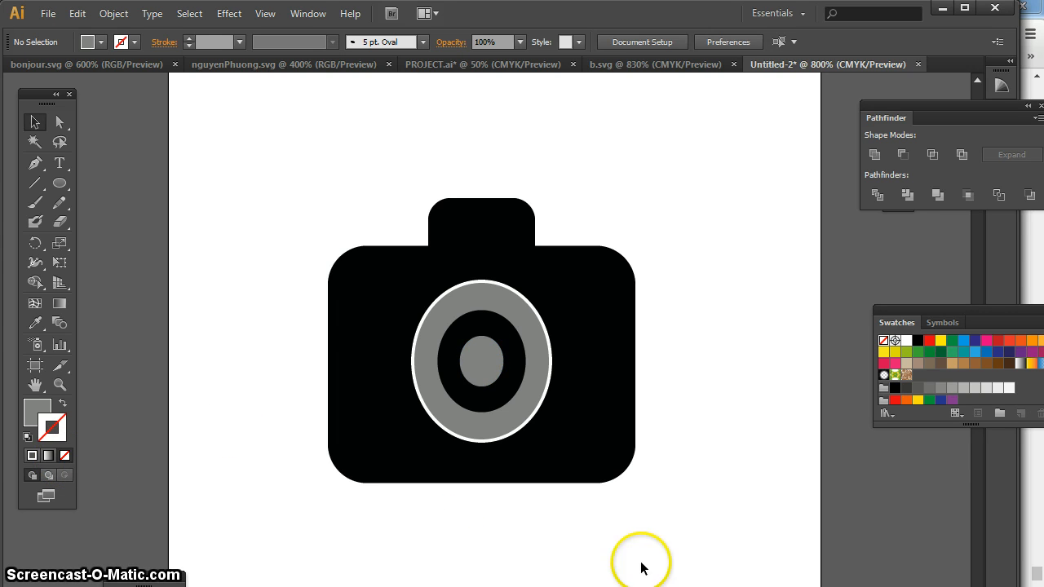
left_click(710, 518)
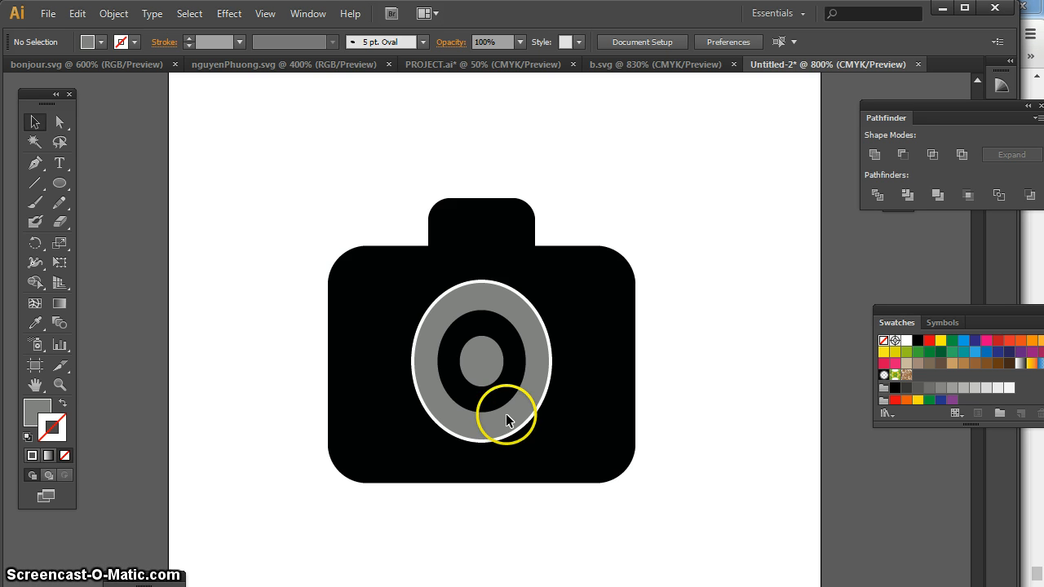
Paste a copy of the black ellipse, shrink it and place it in the upper-left corner of the camera body
left_click(496, 364)
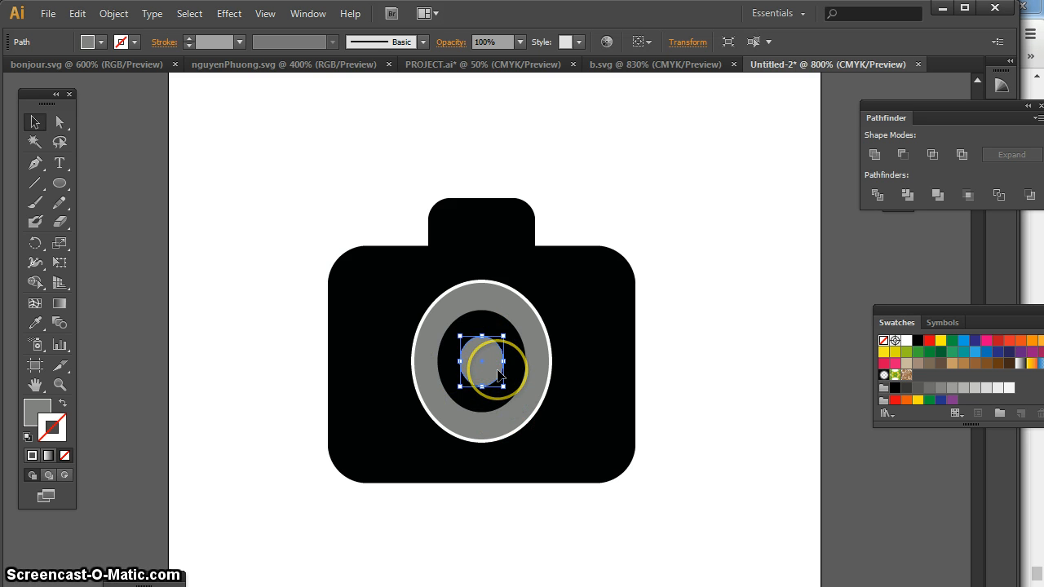
key("ctrl+c")
key("c")
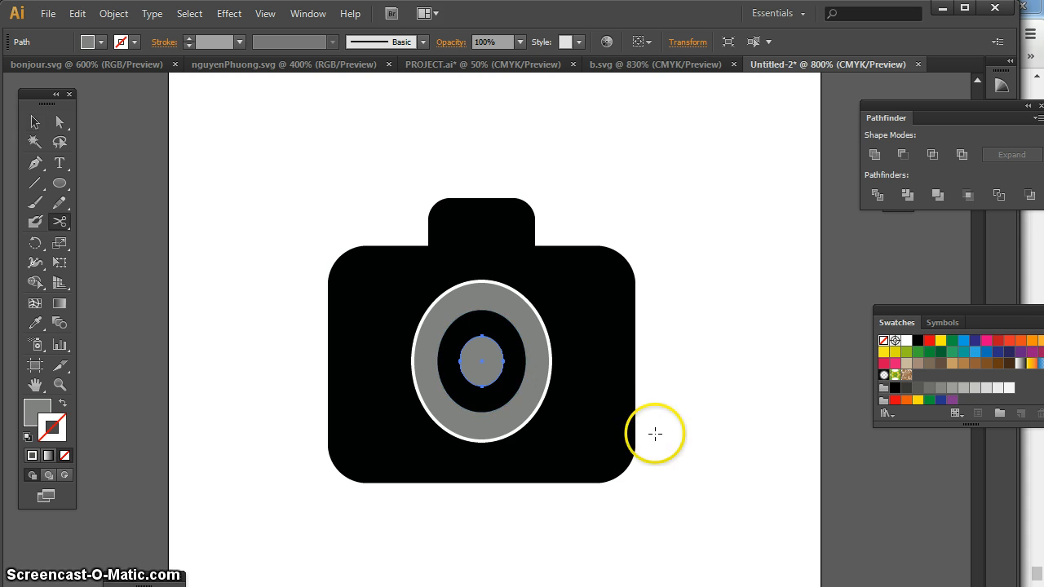
key("ctrl+v")
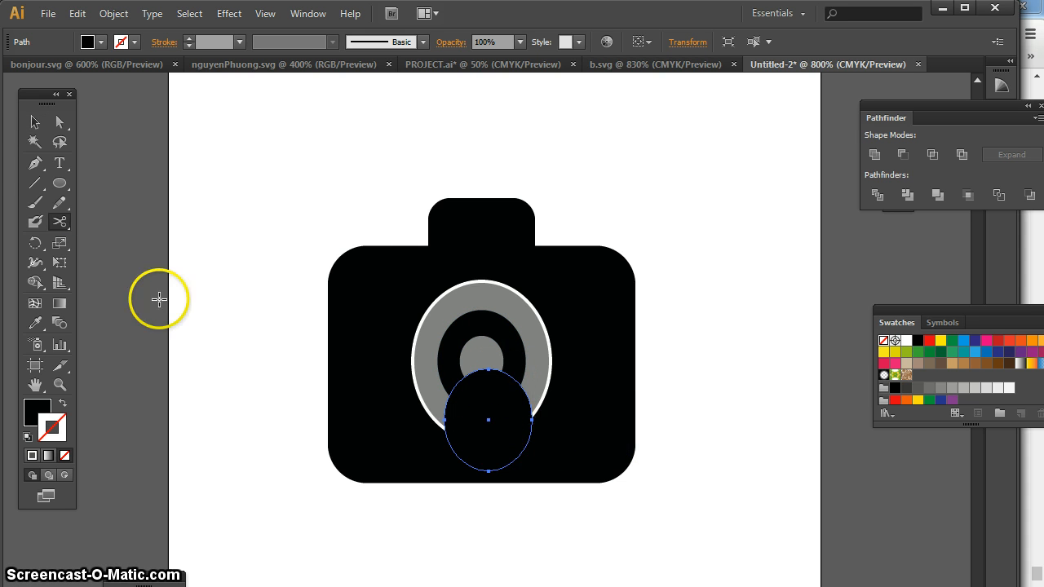
key("v")
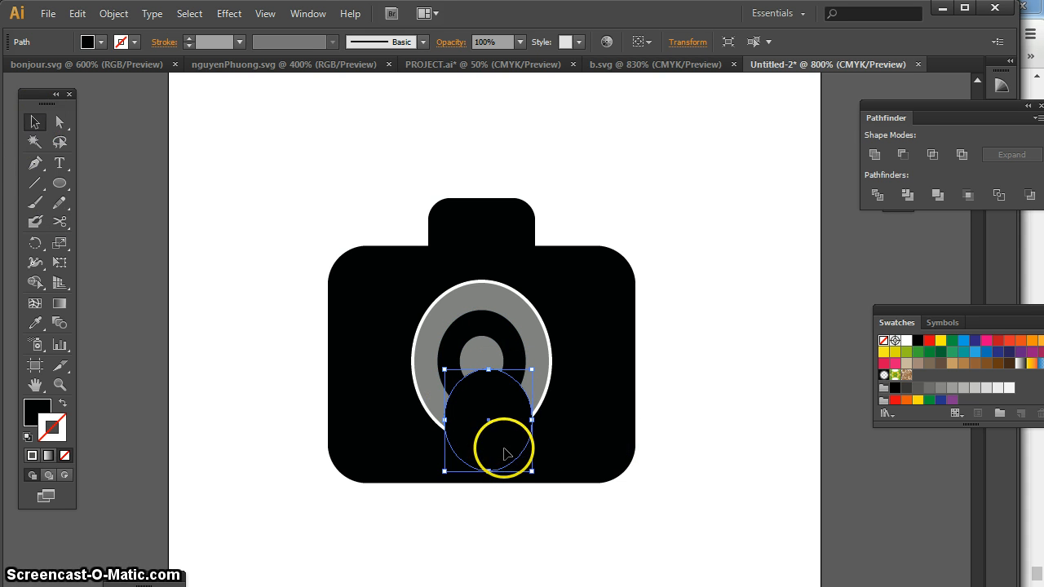
left_click_drag(530, 470, 396, 302)
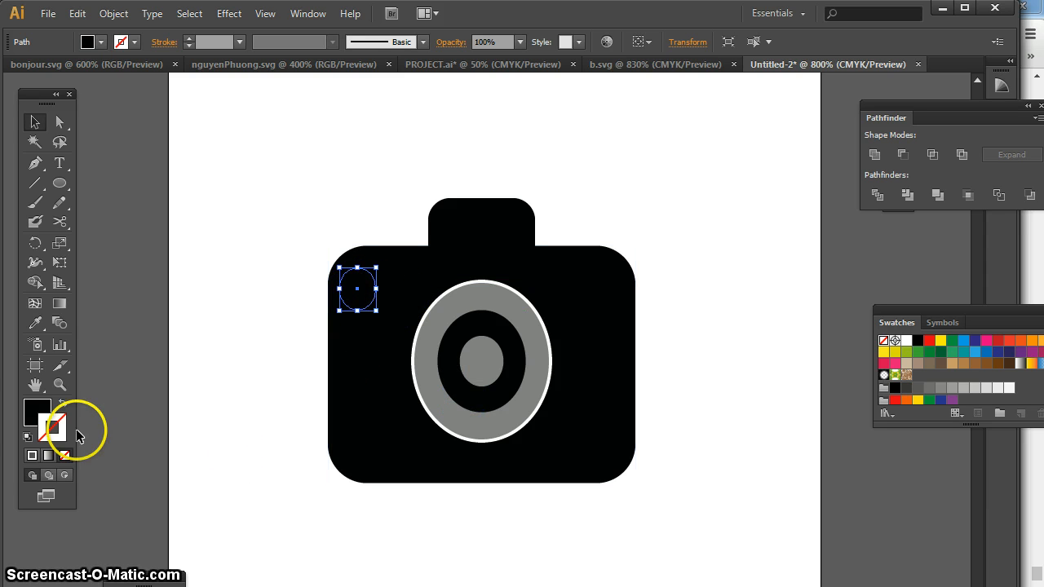
Fill the small ellipse in the camera body's corner with white FFFFFF, and reselect it
left_click(29, 417)
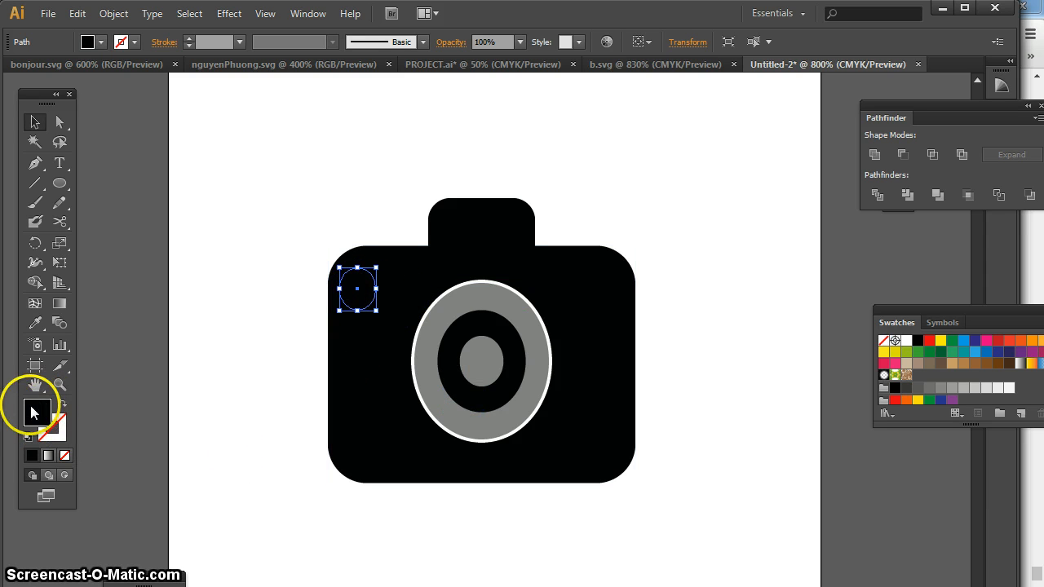
double_click(42, 408)
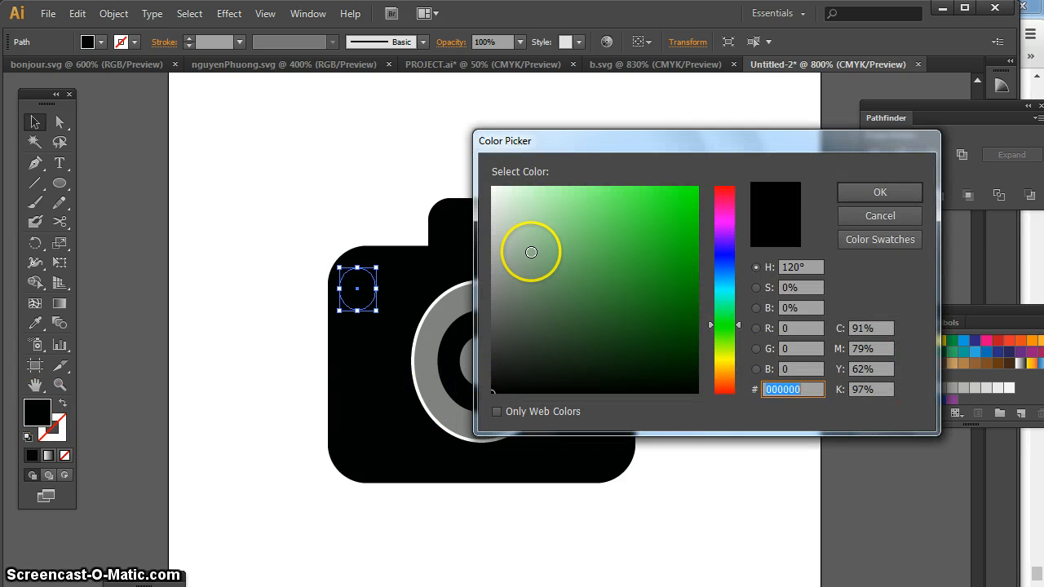
left_click_drag(531, 244, 494, 185)
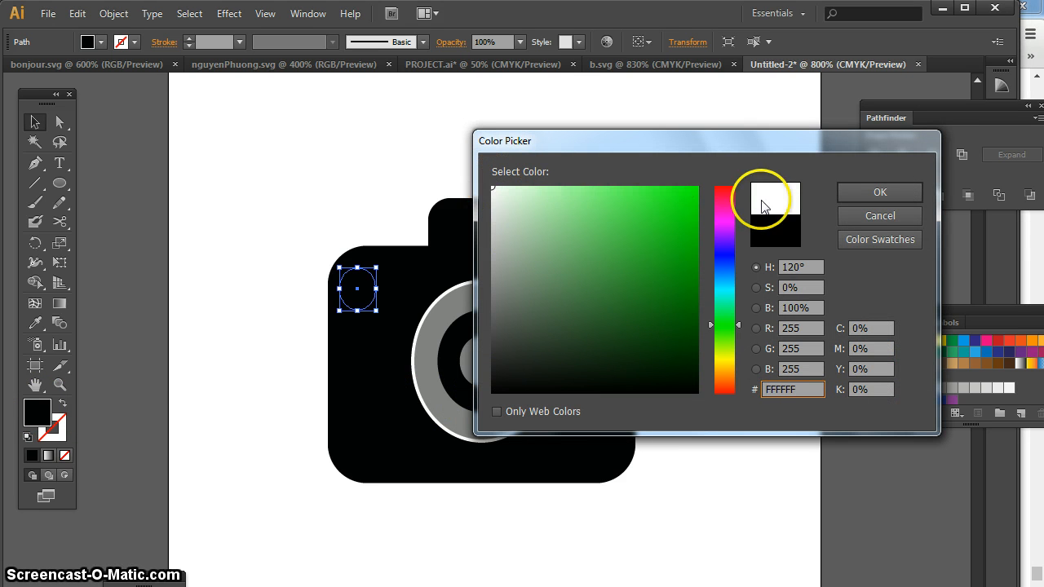
left_click(855, 192)
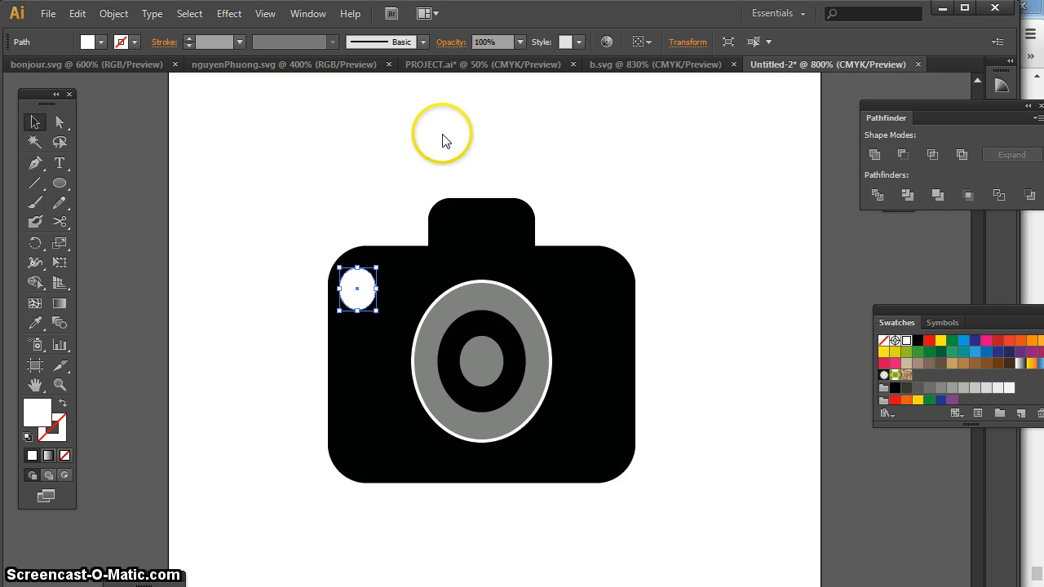
left_click(167, 128)
left_click(354, 279)
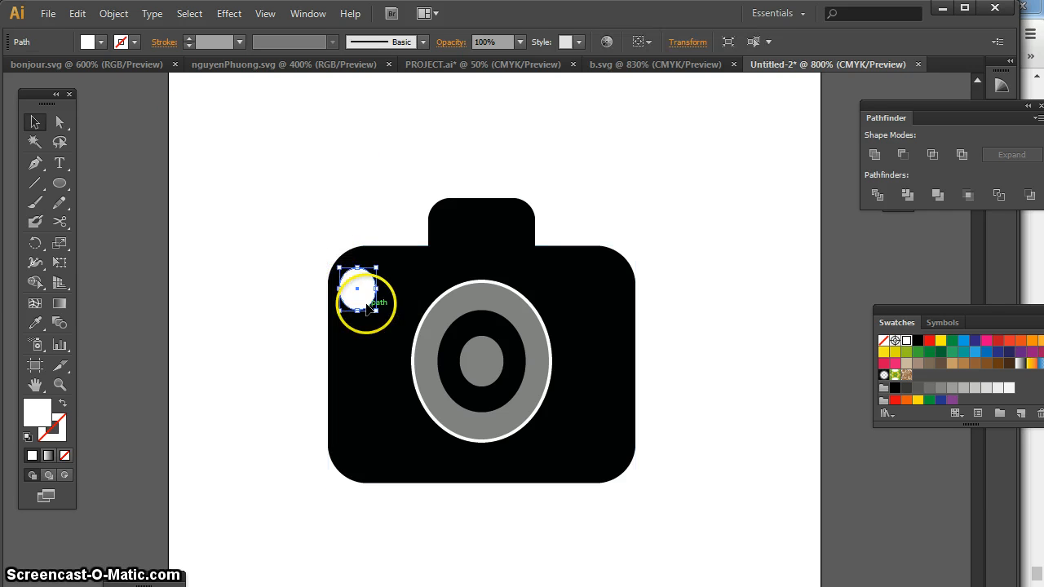
Shrink the white ellipse in the camera body's corner and place a copy of it just beside it on the same level
left_click_drag(375, 310, 363, 296)
left_click(349, 206)
left_click(350, 282)
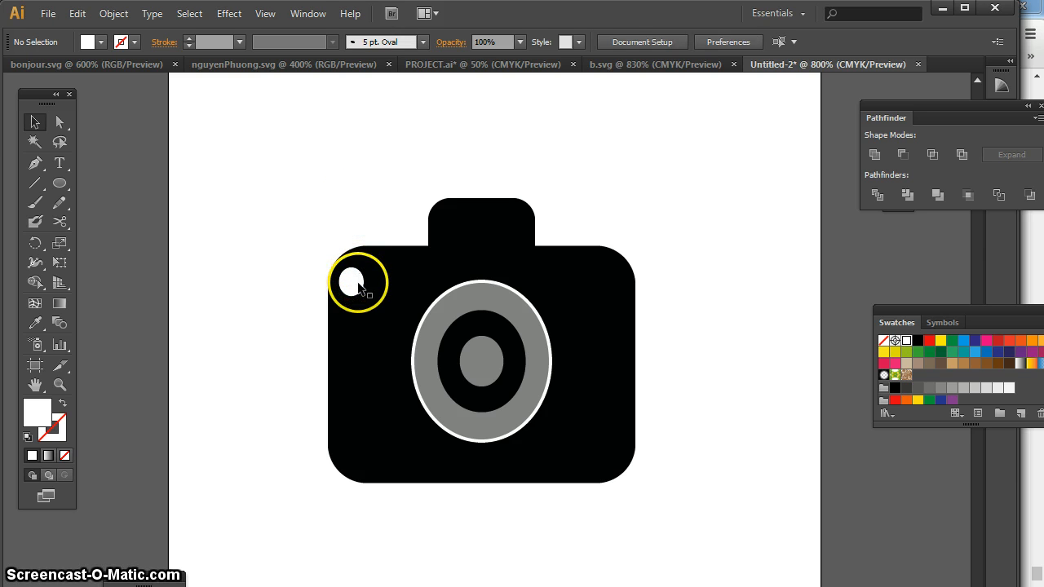
key("ctrl+c")
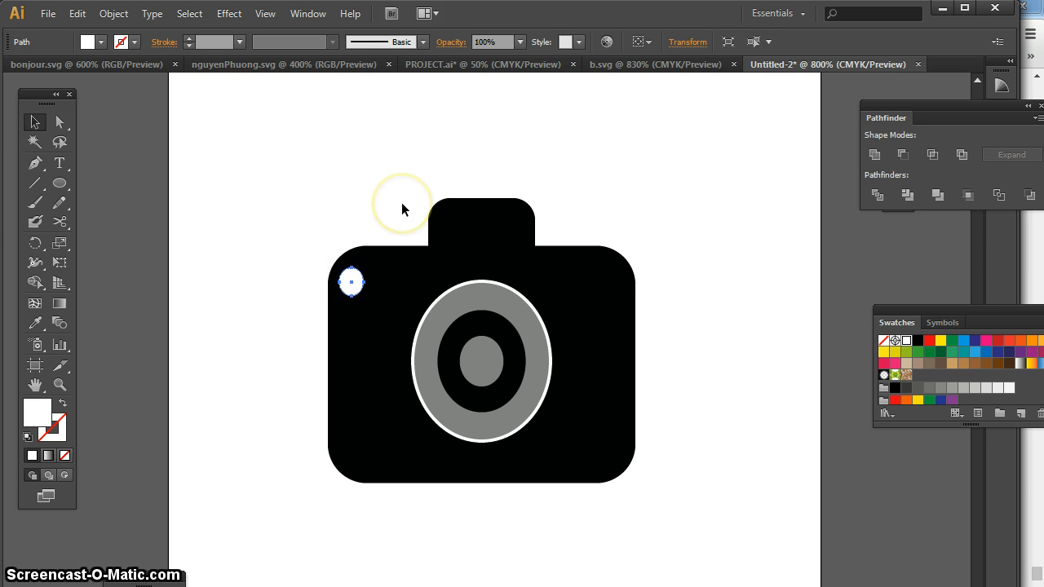
key("ctrl+v")
left_click_drag(494, 426, 385, 285)
left_click(401, 179)
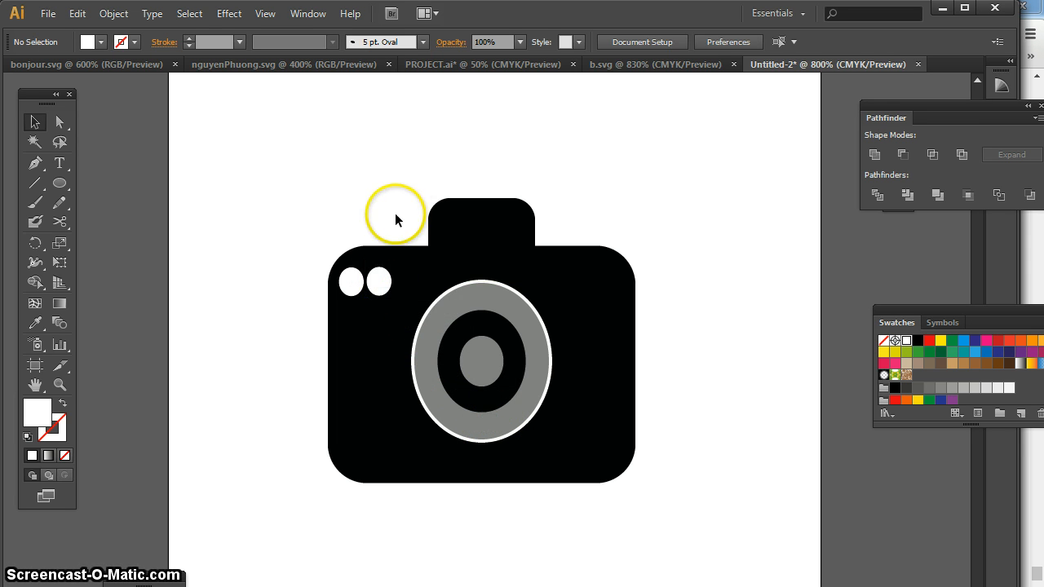
Paste a third white ellipse and line it up in the row beside the second one, then deselect it
key("ctrl+v")
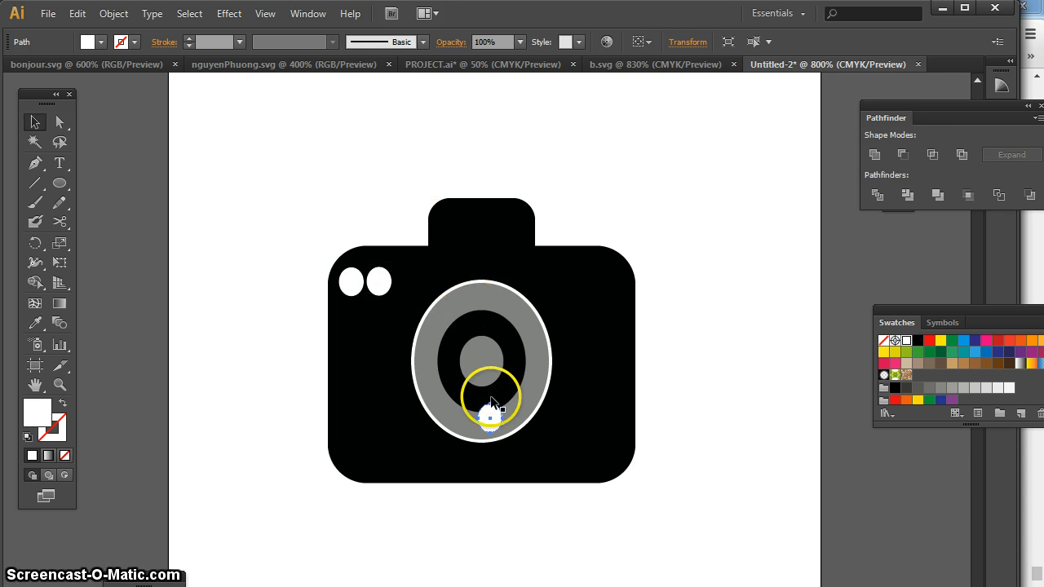
left_click_drag(492, 419, 414, 289)
left_click(380, 115)
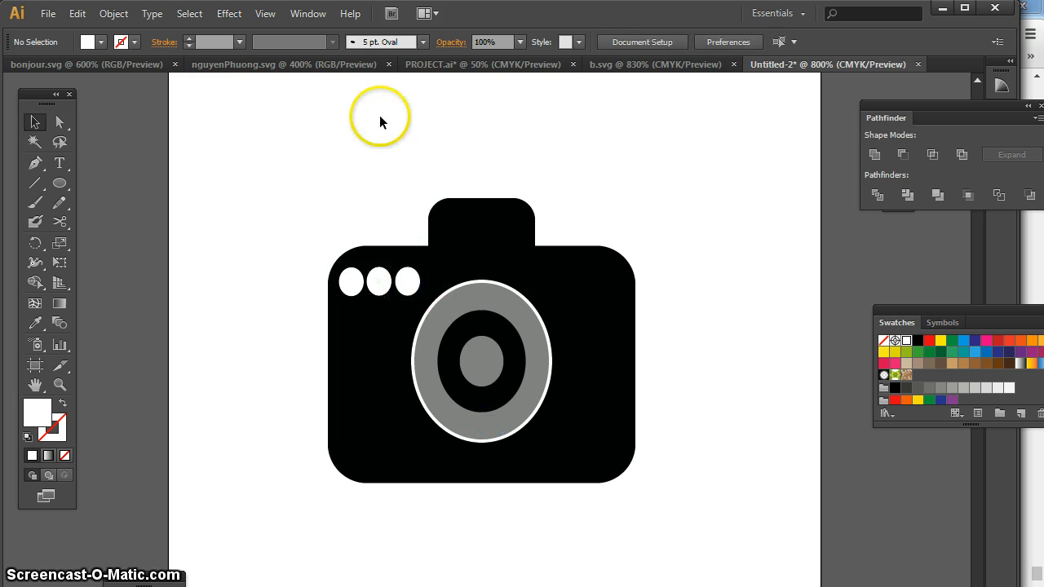
Nudge the third and the middle white ellipses closer to the first one to tighten the row
left_click(511, 216, "shift")
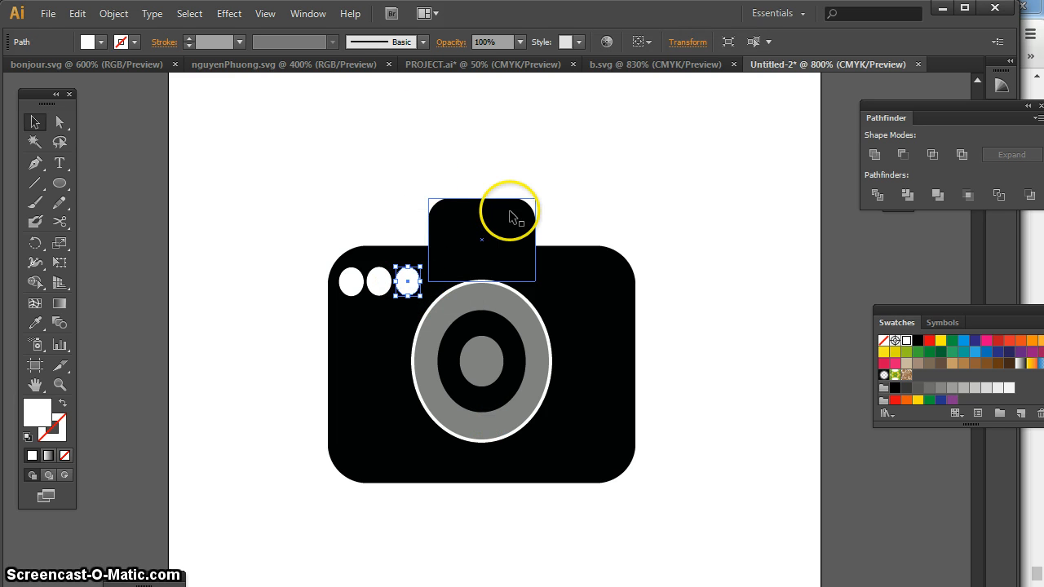
key("Left")
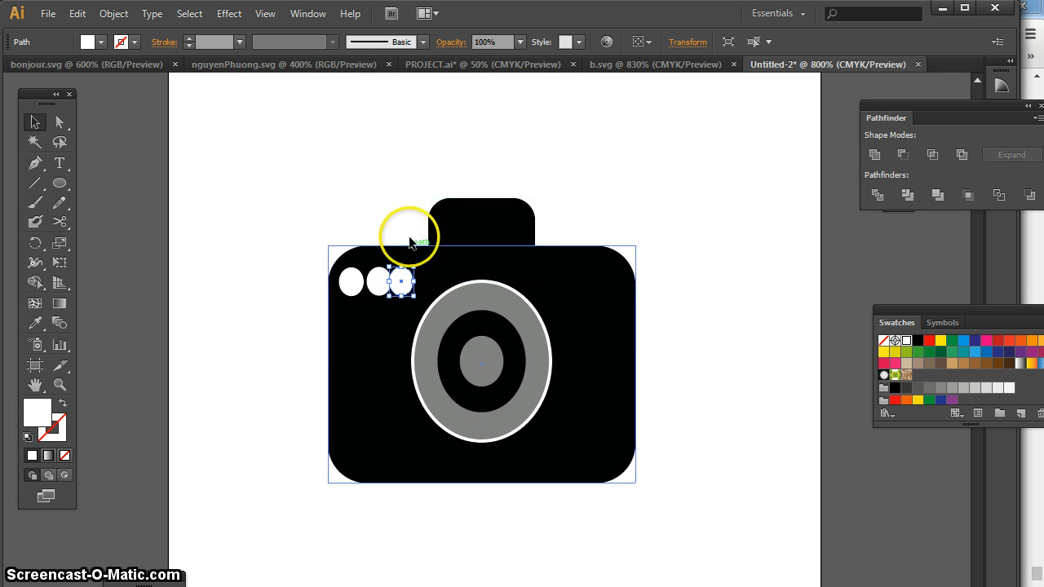
left_click(373, 280)
left_click(377, 286)
key("Left")
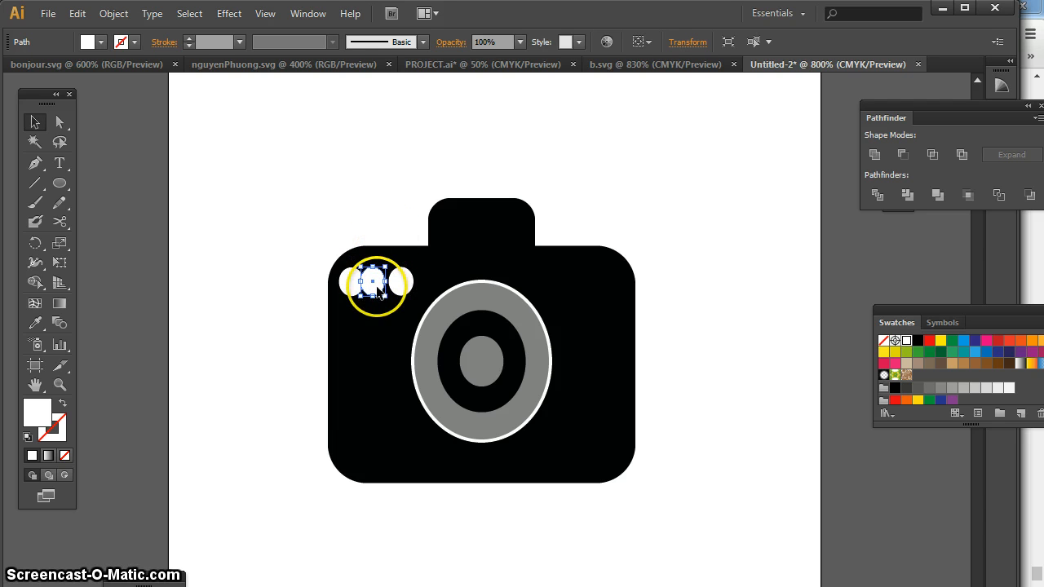
left_click(392, 264, "shift")
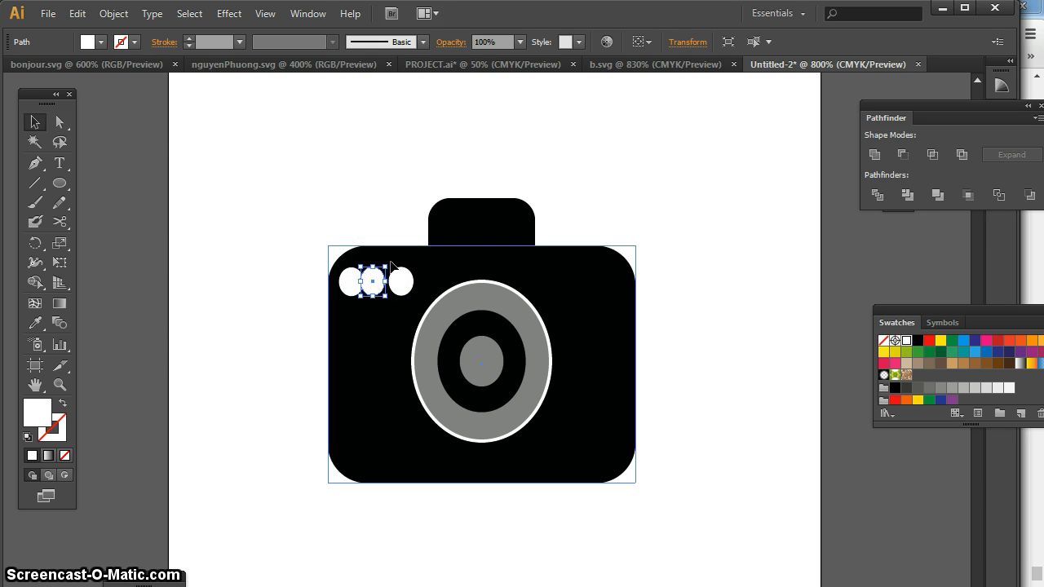
Reposition the middle white ellipse so that the three ellipses sit edge to edge without overlapping
key("ctrl+equal")
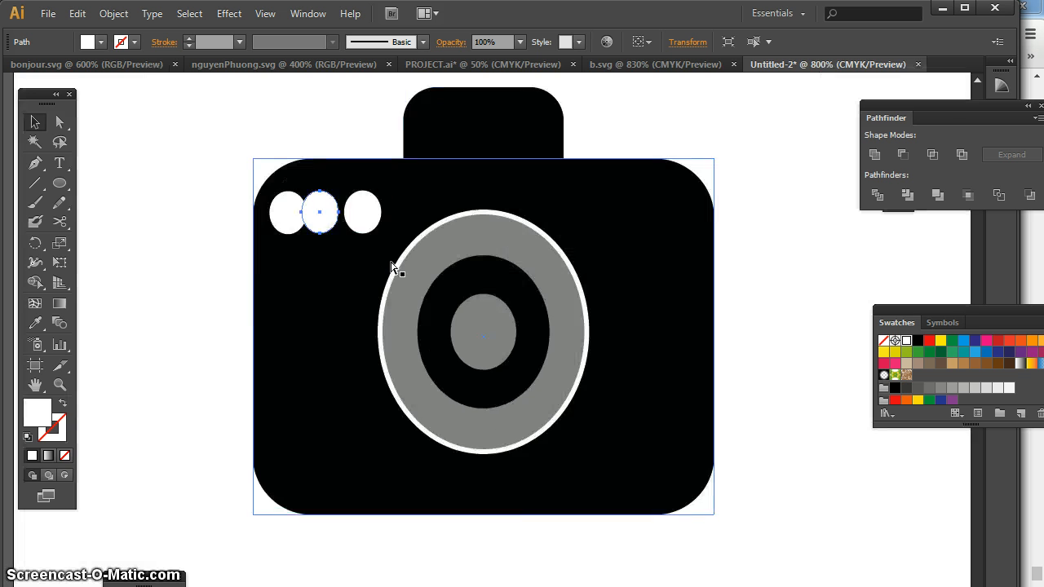
key("ctrl+equal")
left_click(377, 267)
scroll(385, 181, "up", 2)
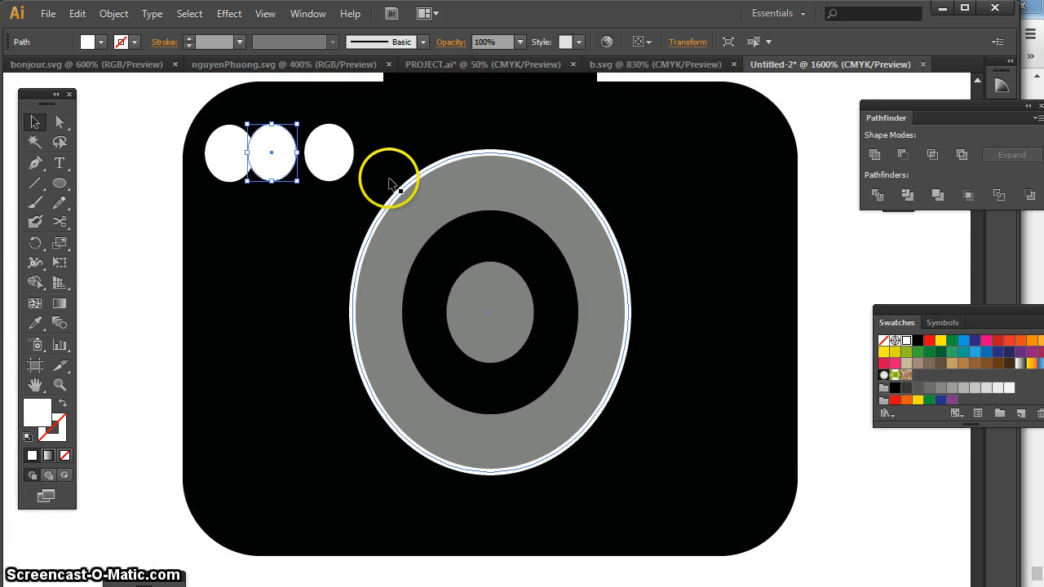
left_click(277, 187)
left_click_drag(282, 192, 325, 191)
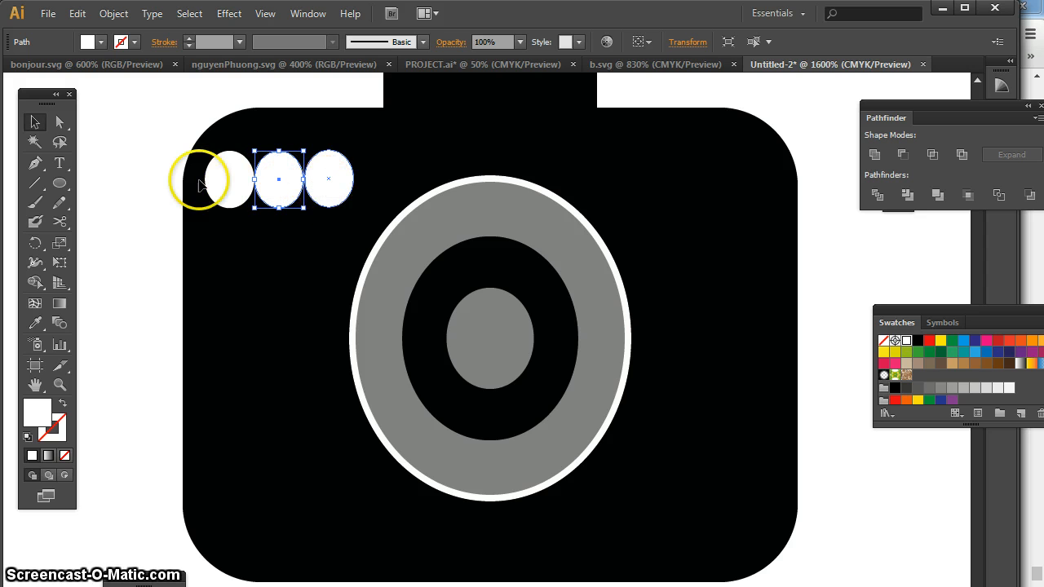
left_click(158, 167)
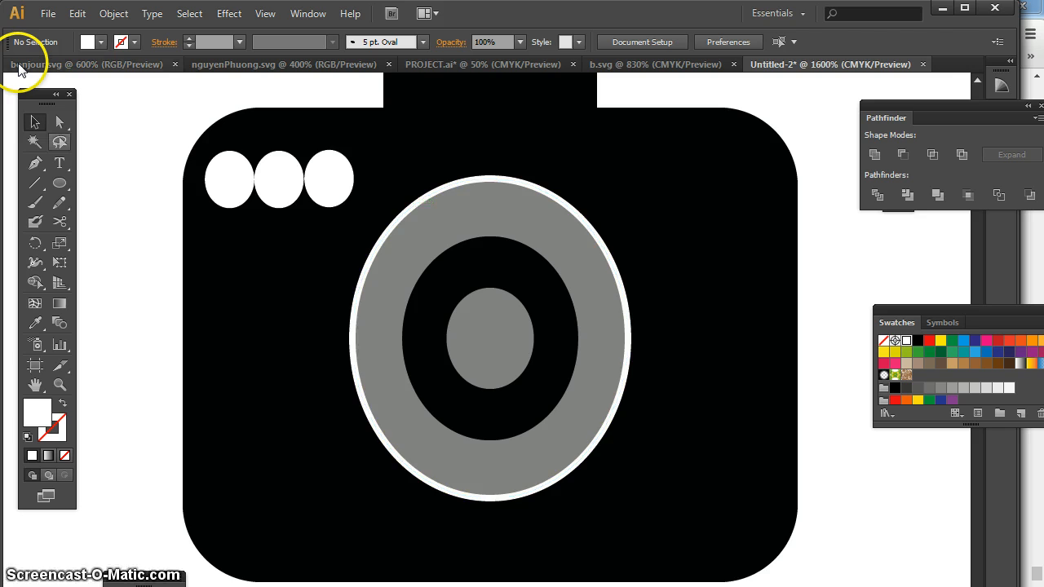
Draw a white rectangle and fit it centred inside the camera's top block, flush with the body's upper edge
key("ctrl+minus")
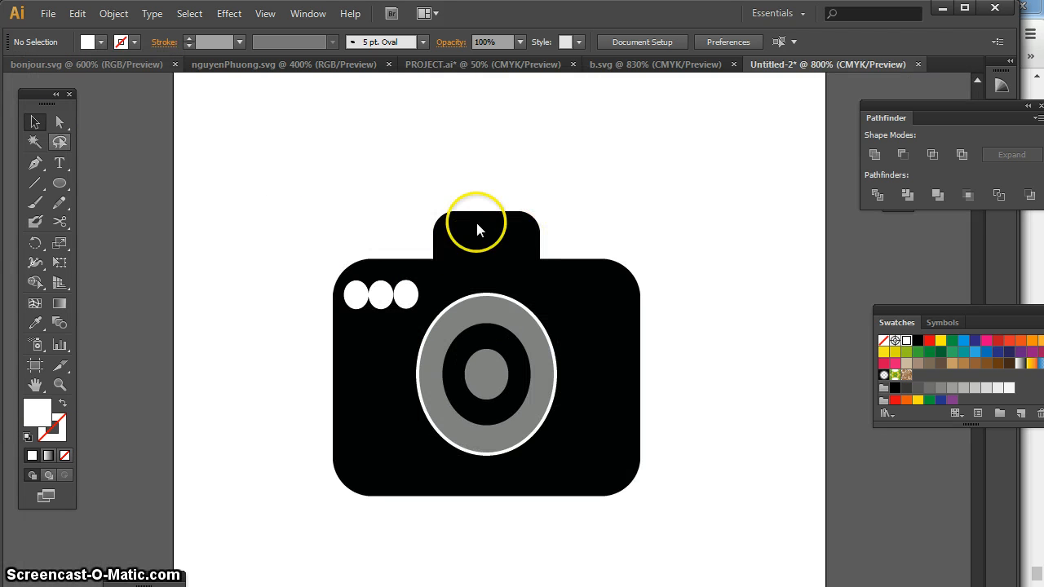
left_click(57, 181)
left_click(134, 182)
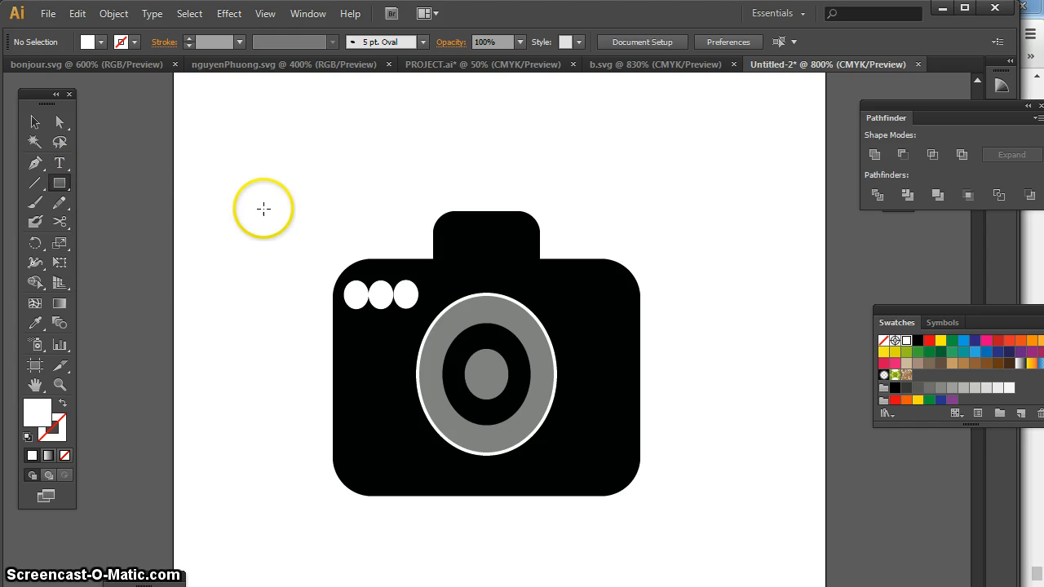
left_click_drag(258, 145, 344, 196)
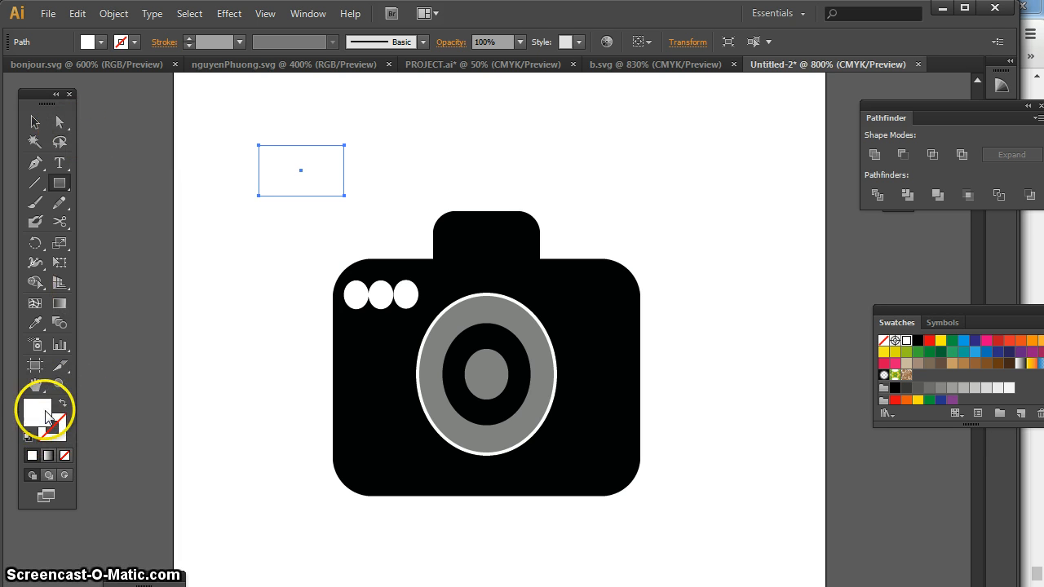
left_click(35, 123)
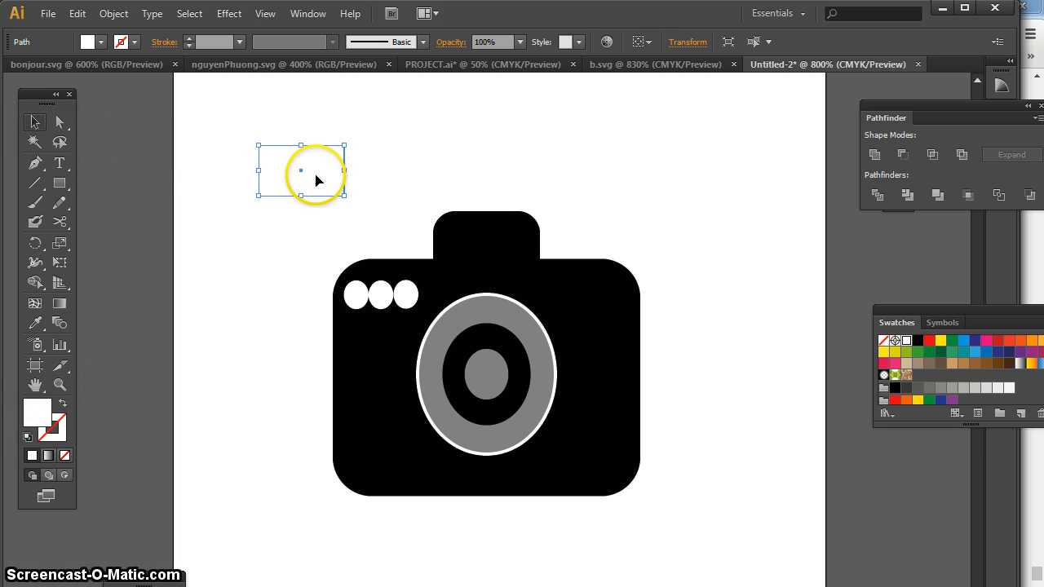
left_click_drag(319, 178, 488, 260)
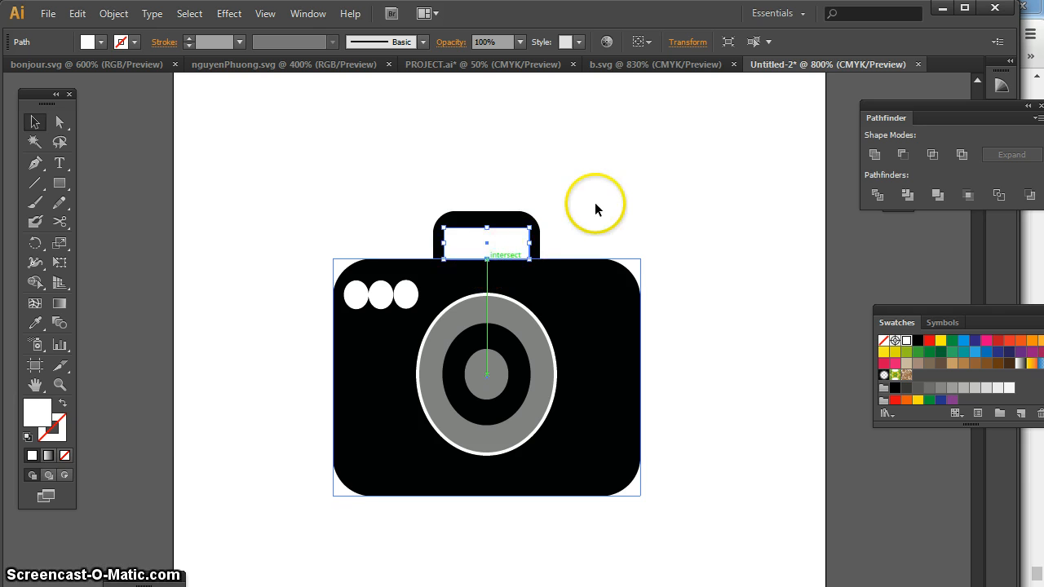
left_click(594, 203)
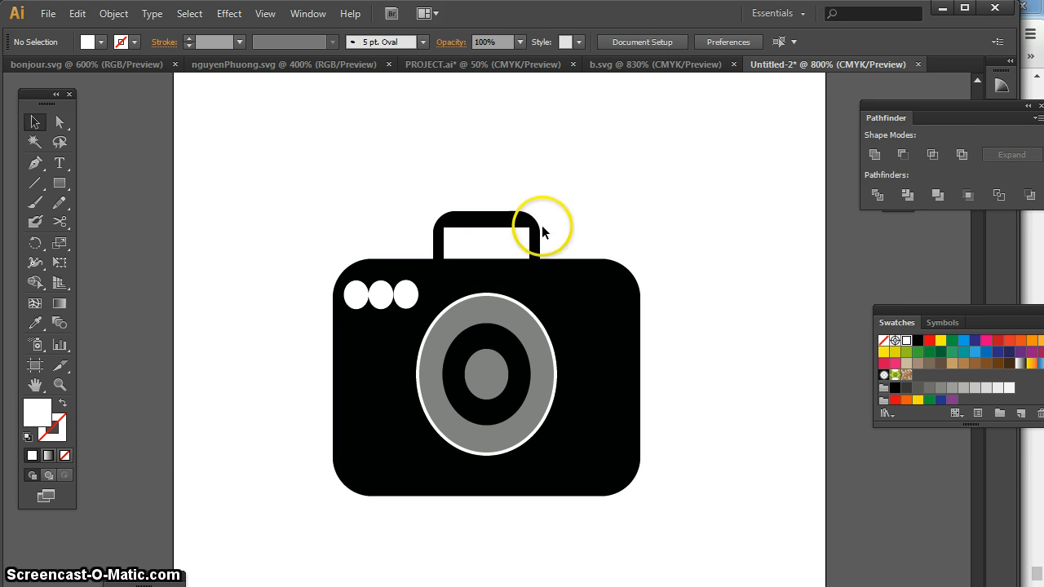
Set the opacity of the white rectangle in the camera's top block to 50% and deselect it
left_click(497, 239)
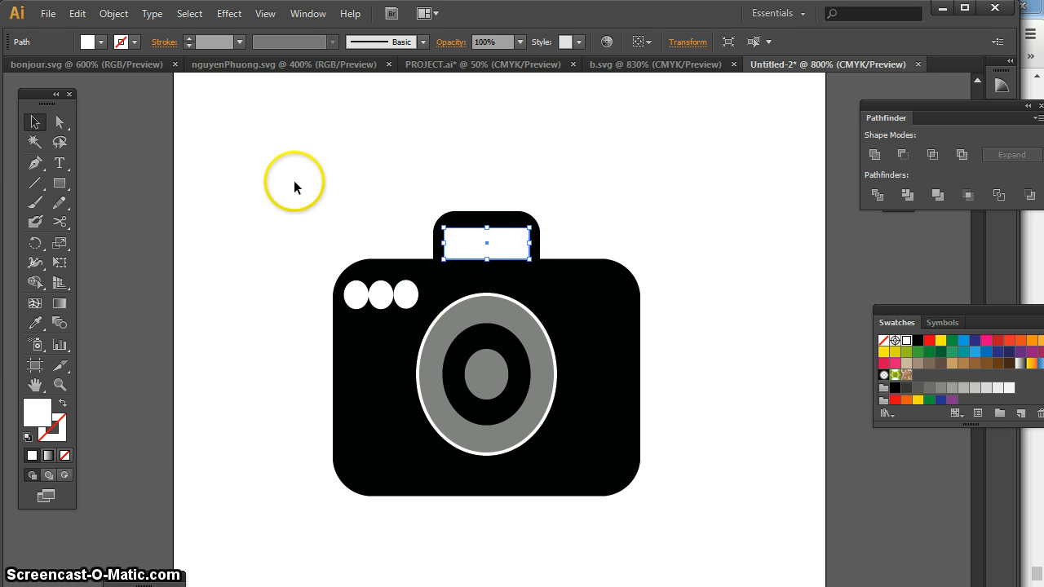
left_click(451, 41)
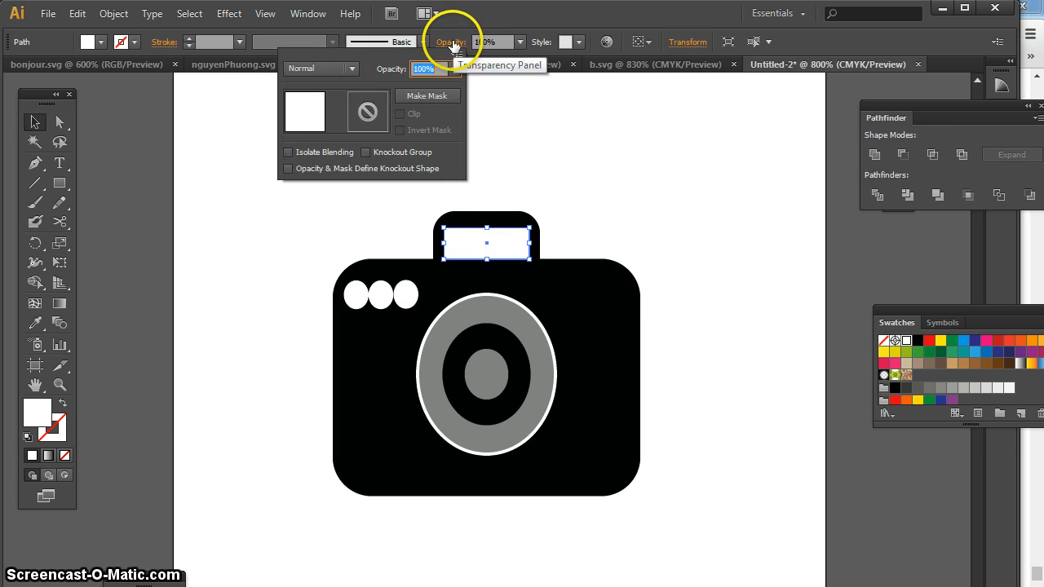
left_click(454, 69)
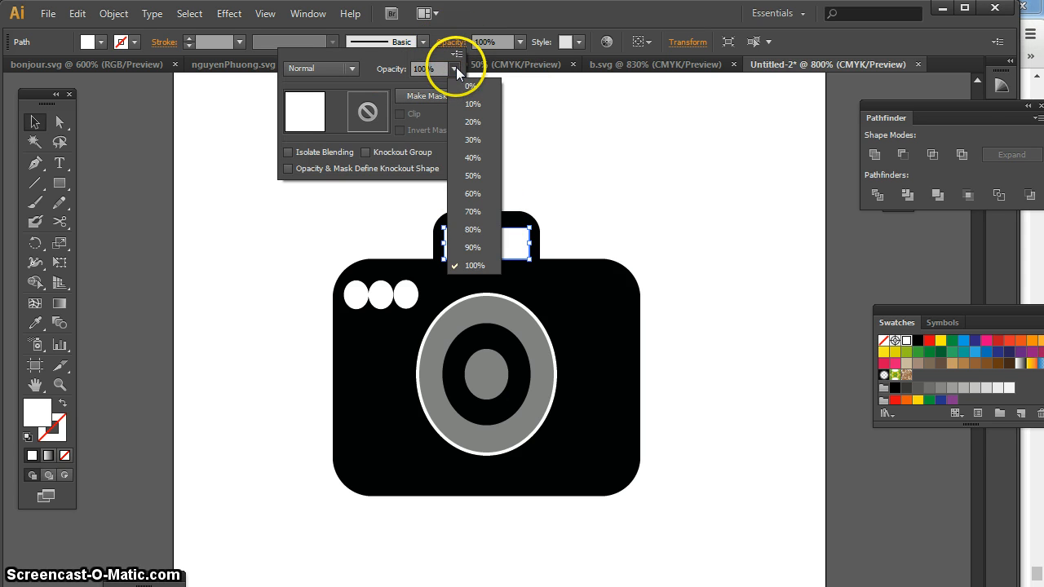
left_click(471, 176)
left_click(568, 202)
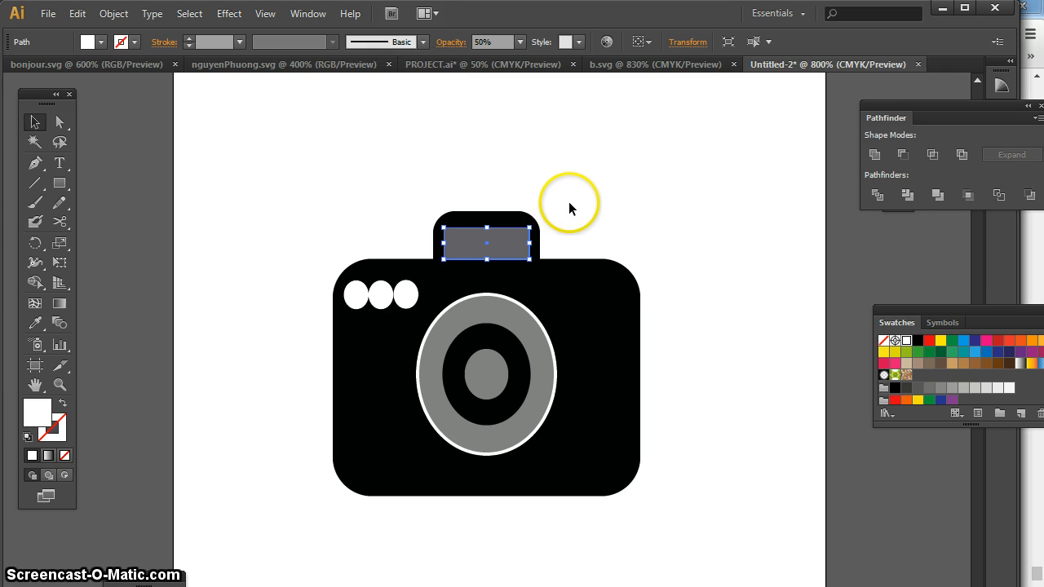
left_click(571, 201)
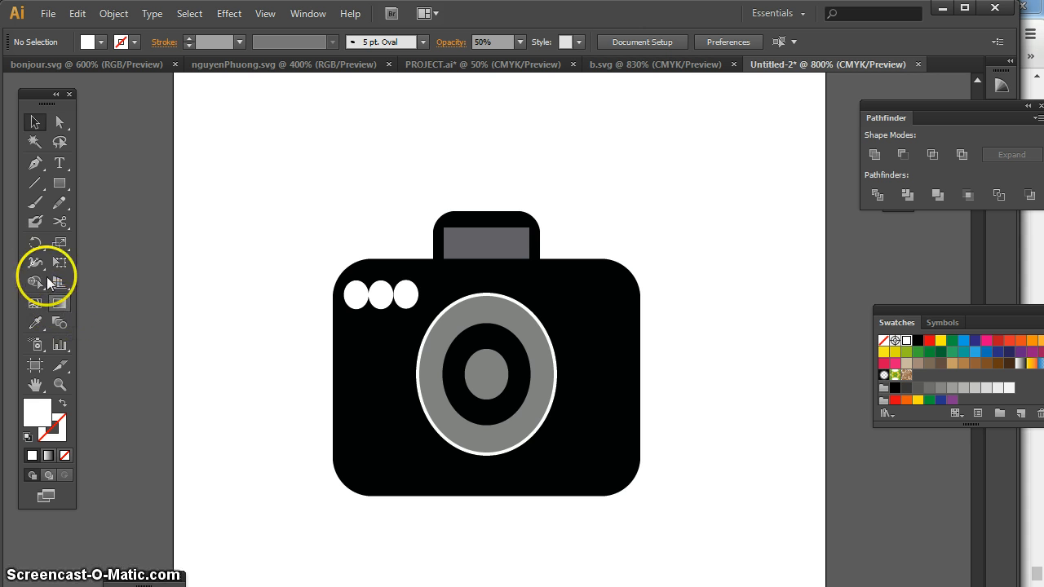
Add the text "flower ep3" above the camera's right side and scale it down to about 5.9 pt
left_click(60, 163)
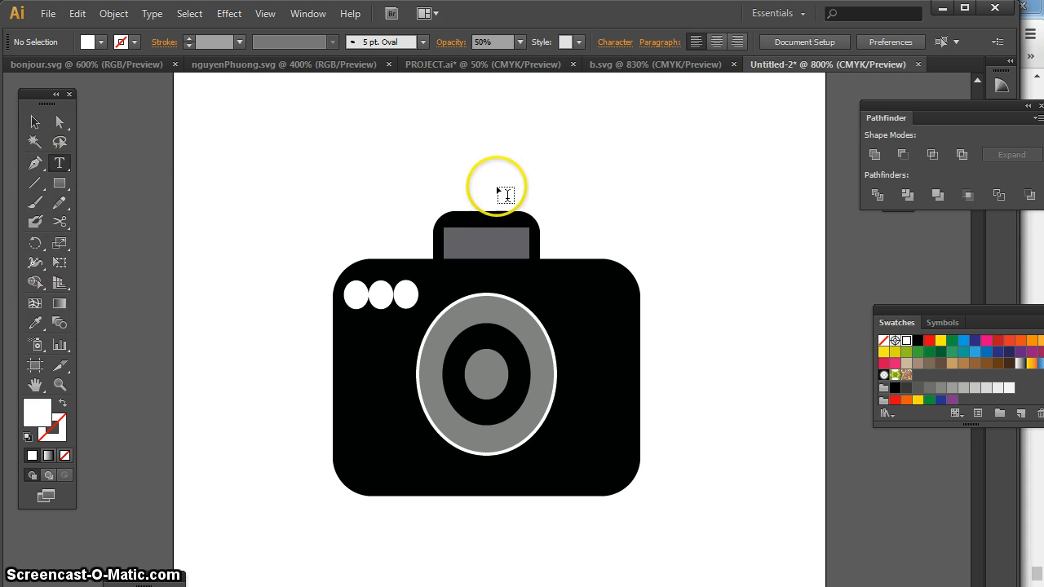
left_click(572, 182)
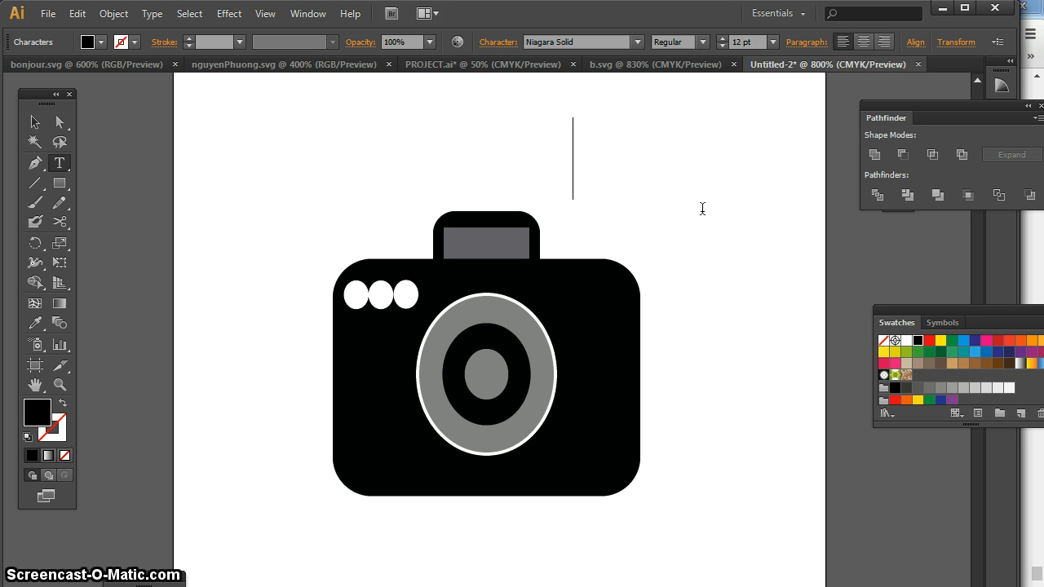
type("f")
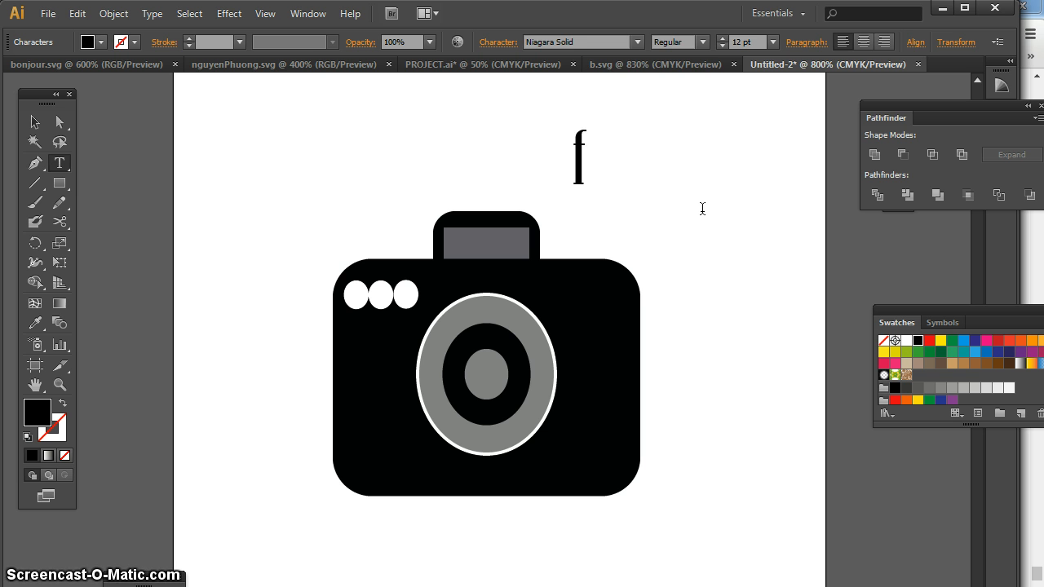
type("lowe")
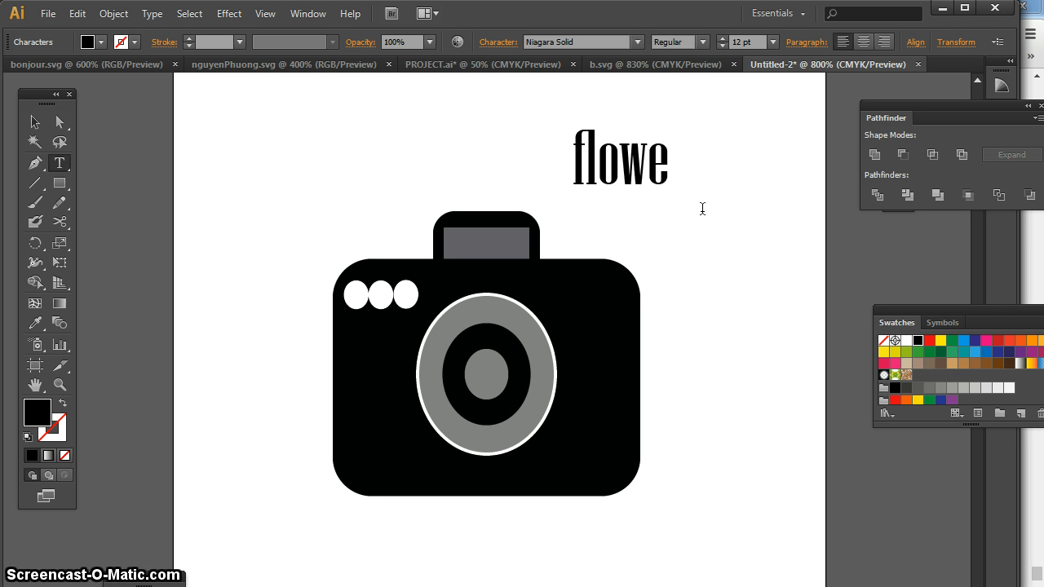
type("r ep3")
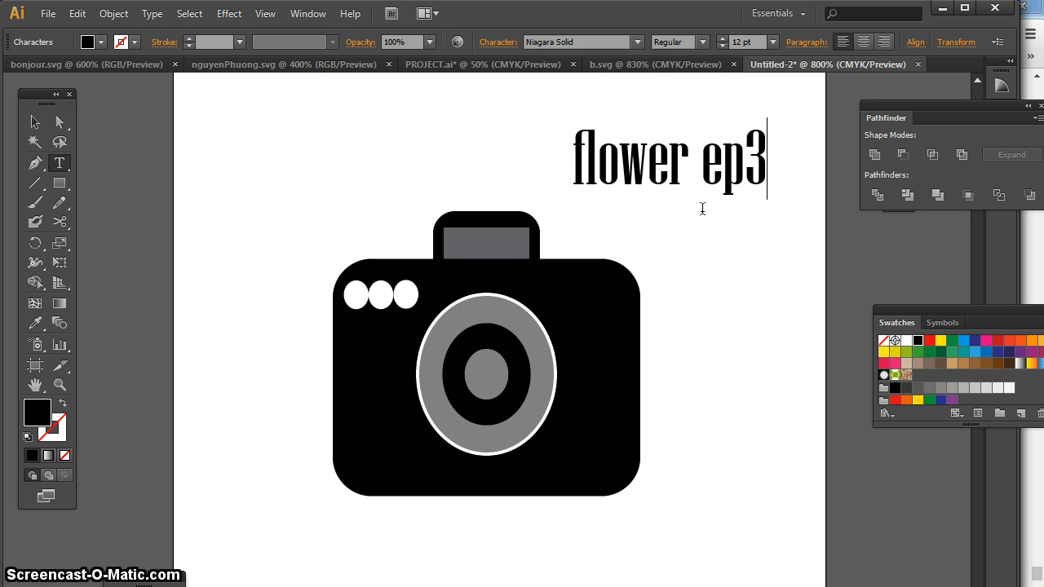
left_click(36, 121)
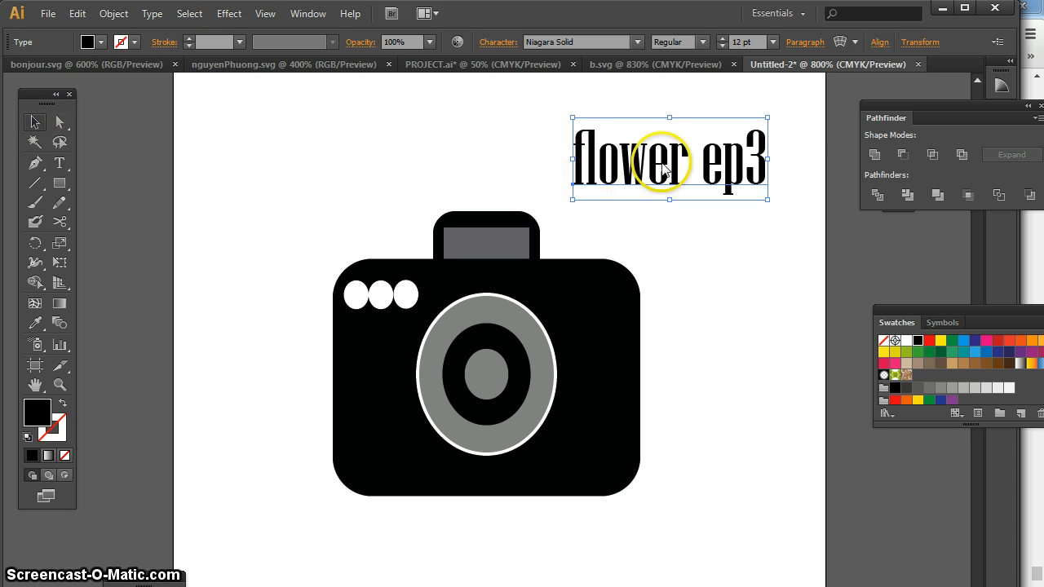
left_click_drag(768, 123, 671, 160)
Try out fonts on the "flower ep3" text and set it to Palatino Linotype Regular
left_click(569, 41)
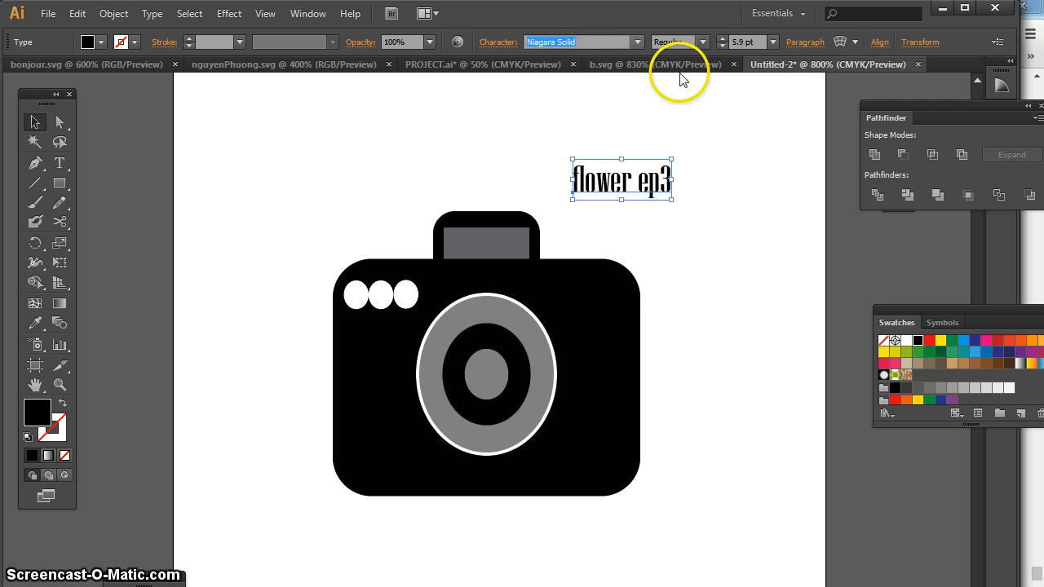
key("Down")
key("Down")
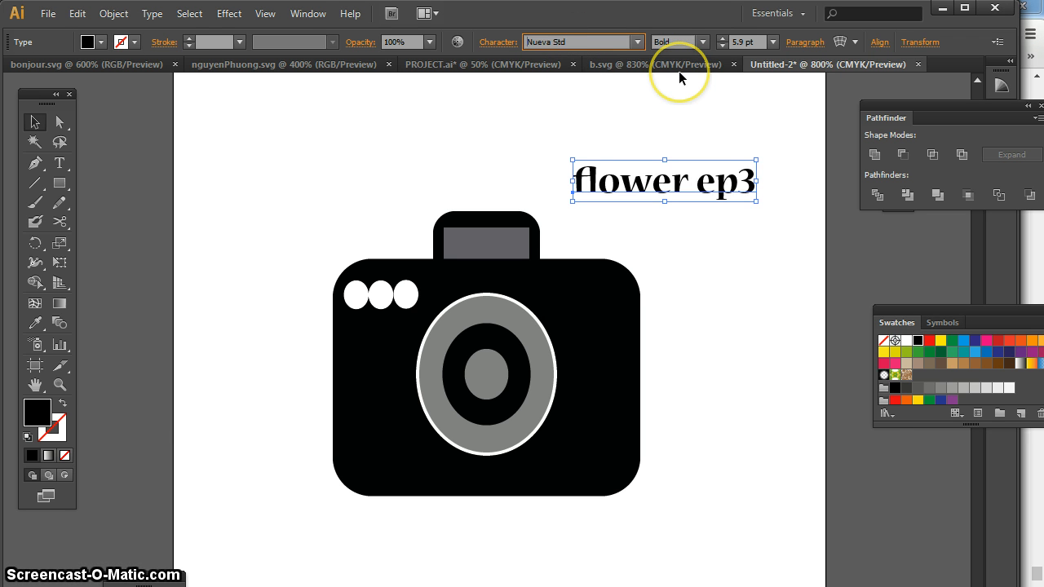
key("Up")
key("Up")
key("Up")
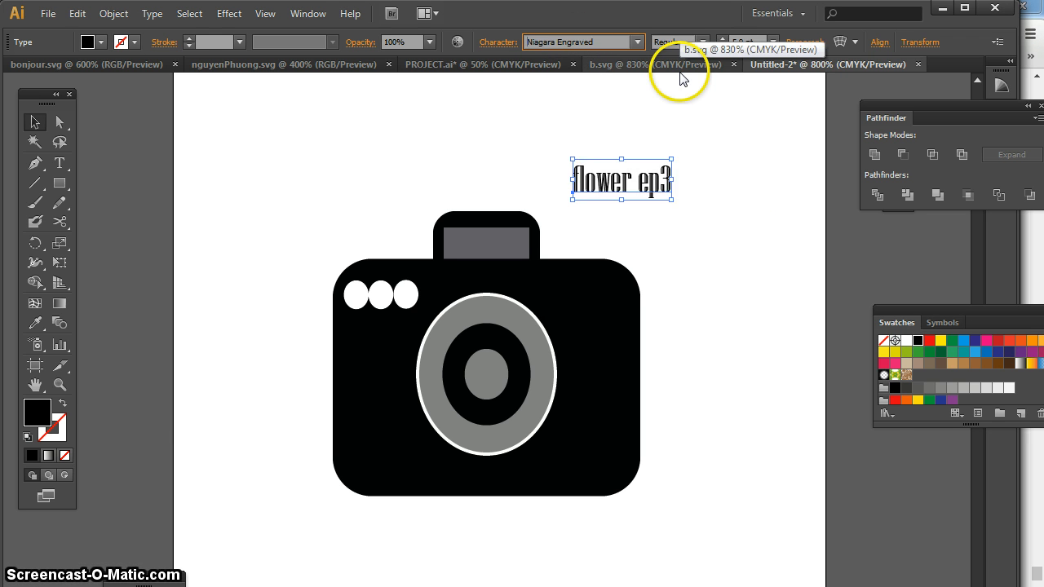
key("Down")
key("Down")
key("Down")
key("Down")
key("Down")
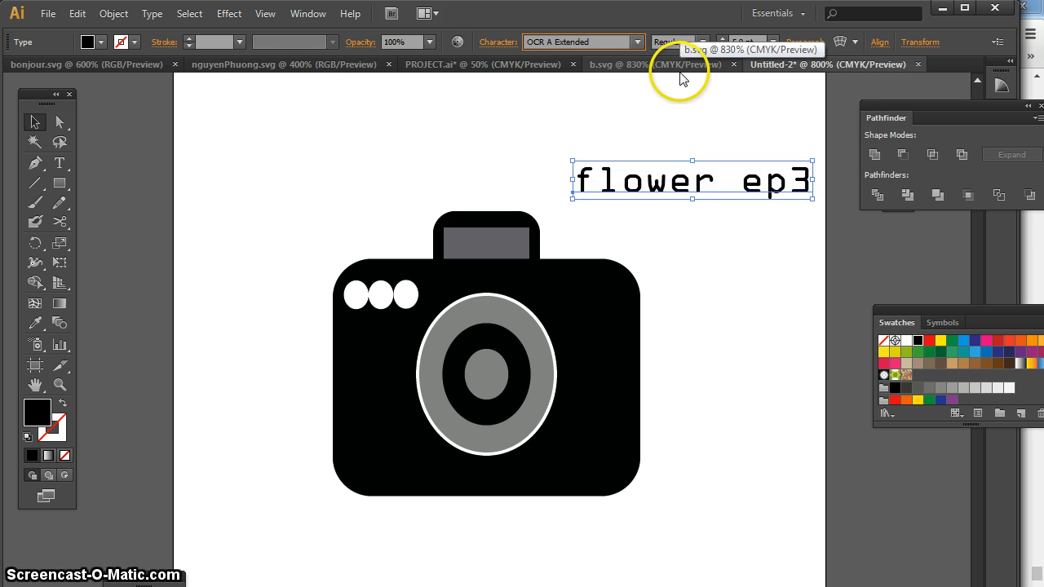
key("Down")
key("Down")
key("Down")
key("Down")
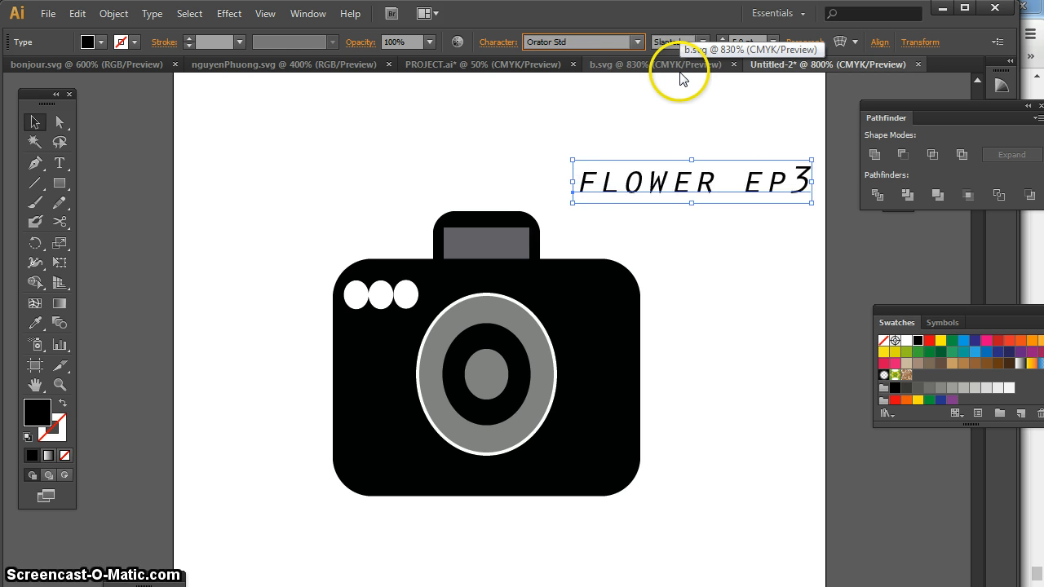
key("Down")
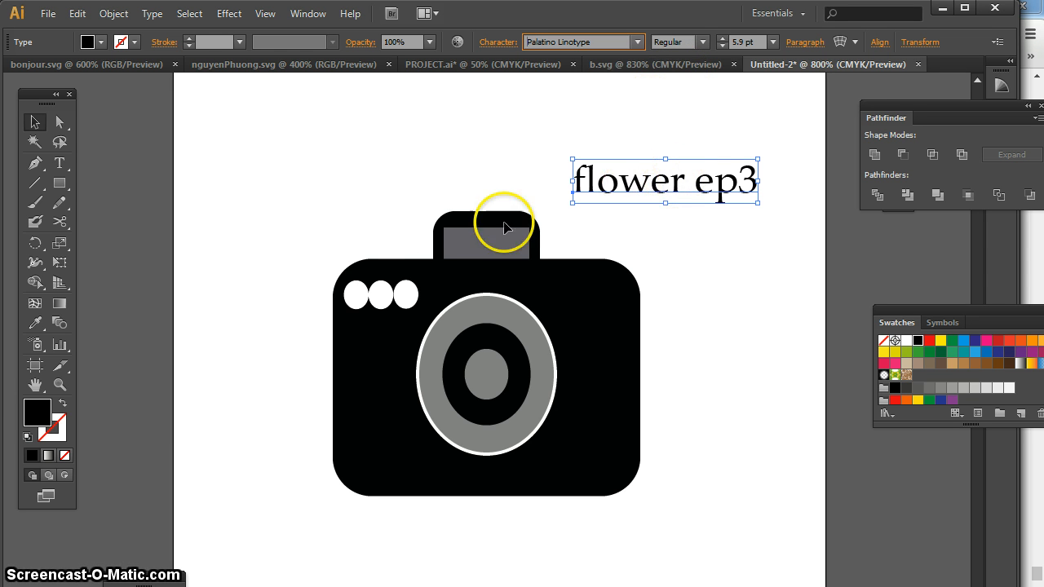
Fill the "flower ep3" text with bright yellow, FCF500
left_click(44, 415)
double_click(44, 414)
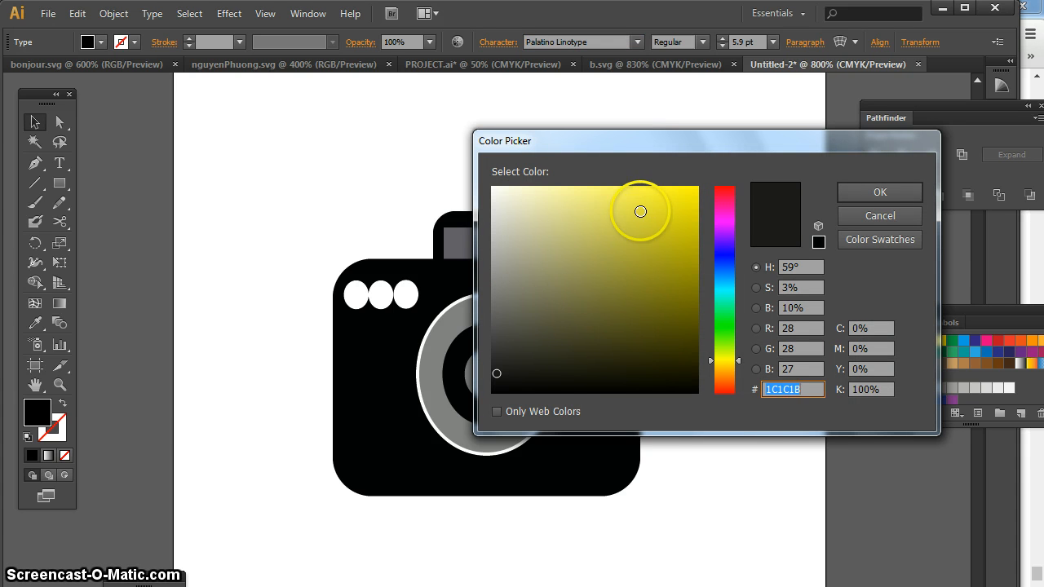
left_click_drag(648, 210, 712, 187)
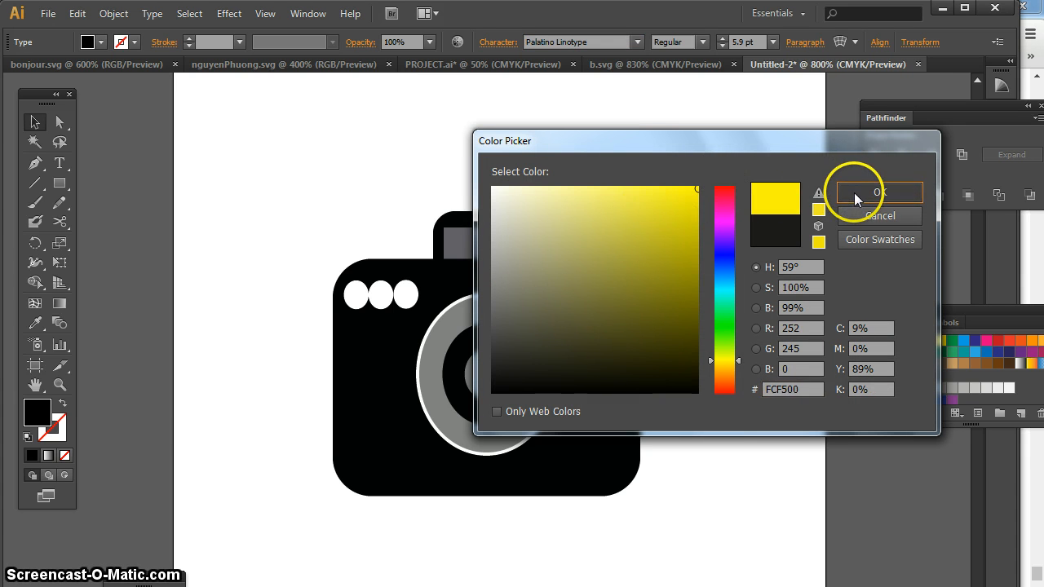
left_click(854, 192)
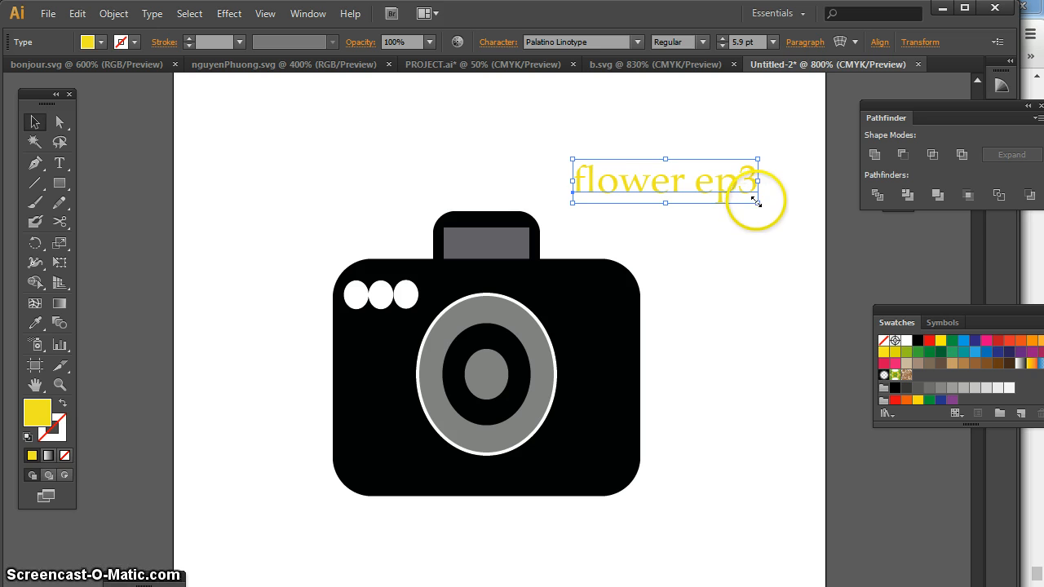
Scale the "flower ep3" text down to about 3.3 pt, place it in the camera body's upper-right corner and deselect it
left_click_drag(750, 198, 609, 285)
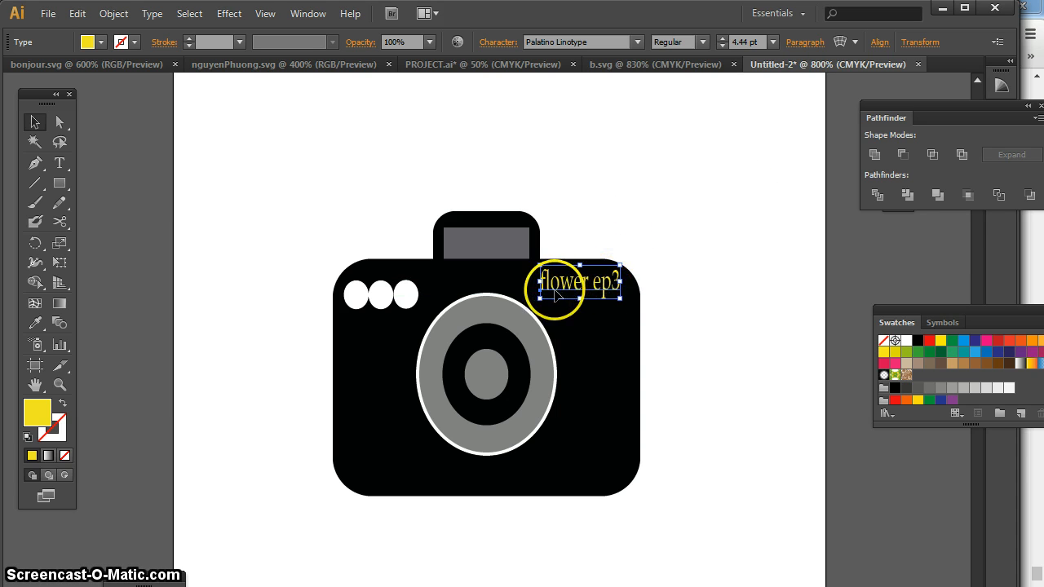
left_click_drag(539, 292, 610, 289)
left_click(670, 243)
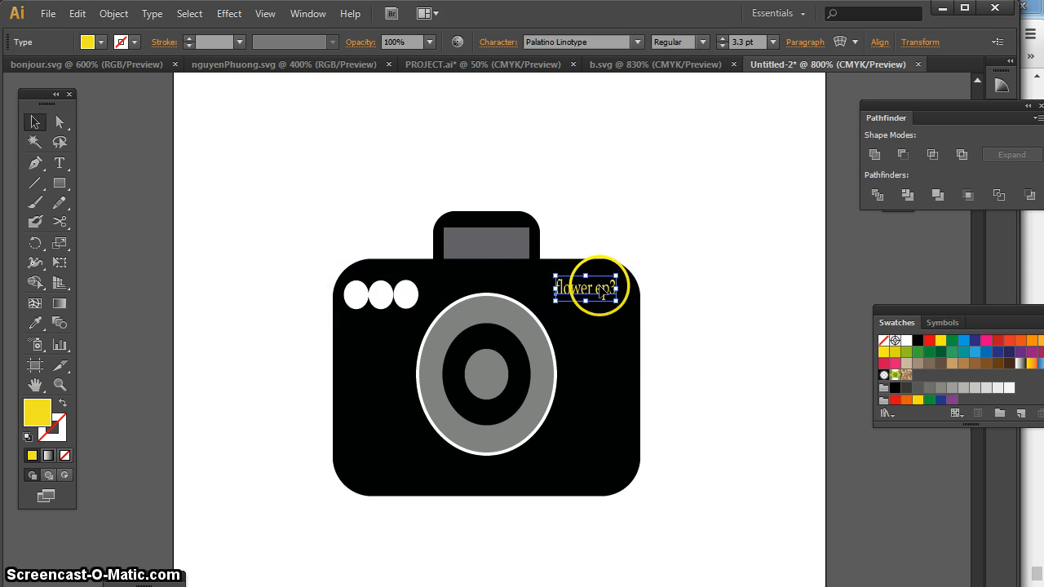
left_click(694, 273)
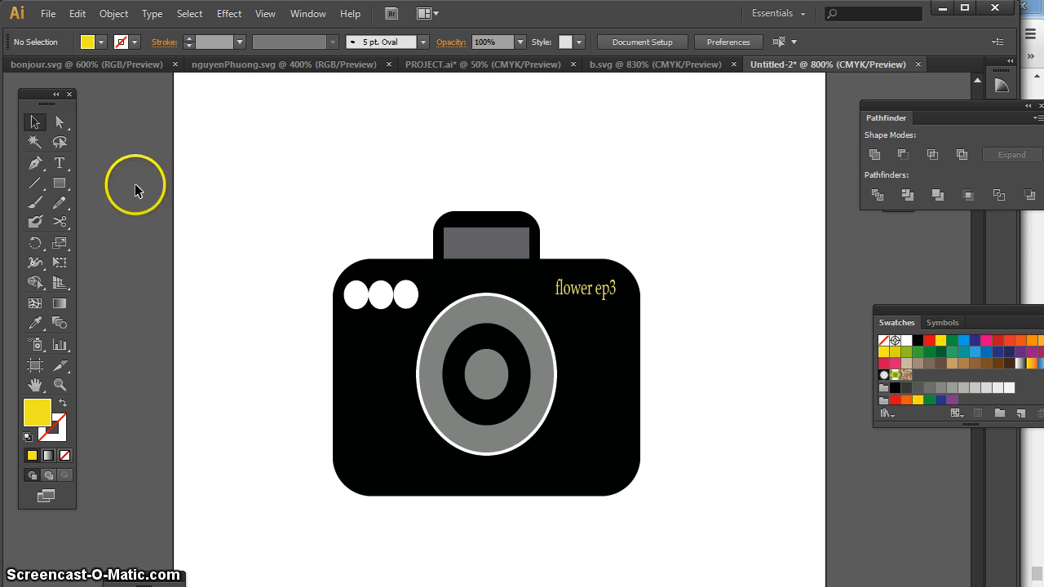
Draw a slightly rotated yellow hexagon on the empty artboard area above and left of the camera
left_click(58, 187)
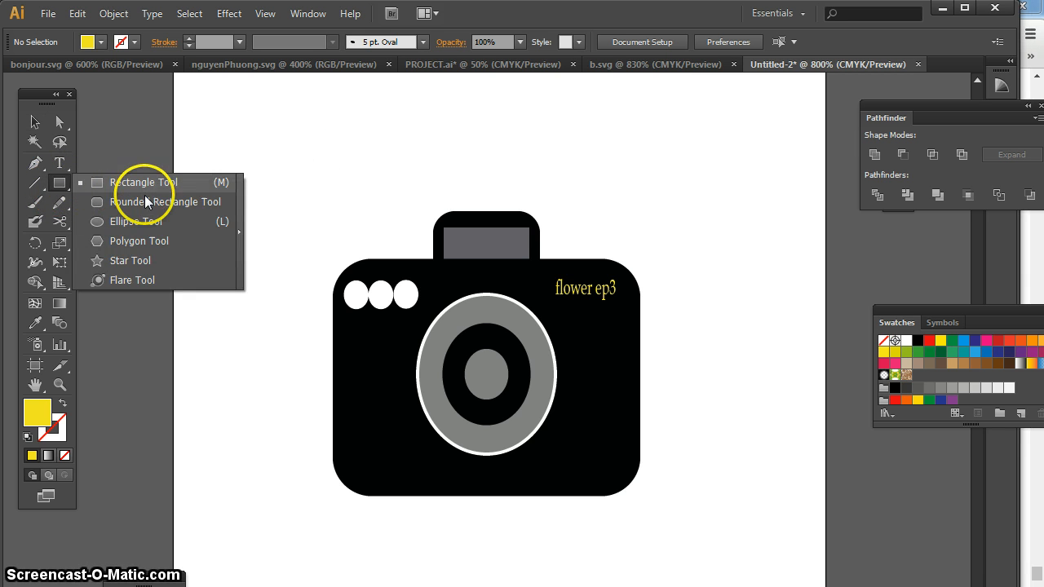
left_click(124, 241)
left_click_drag(218, 202, 273, 326)
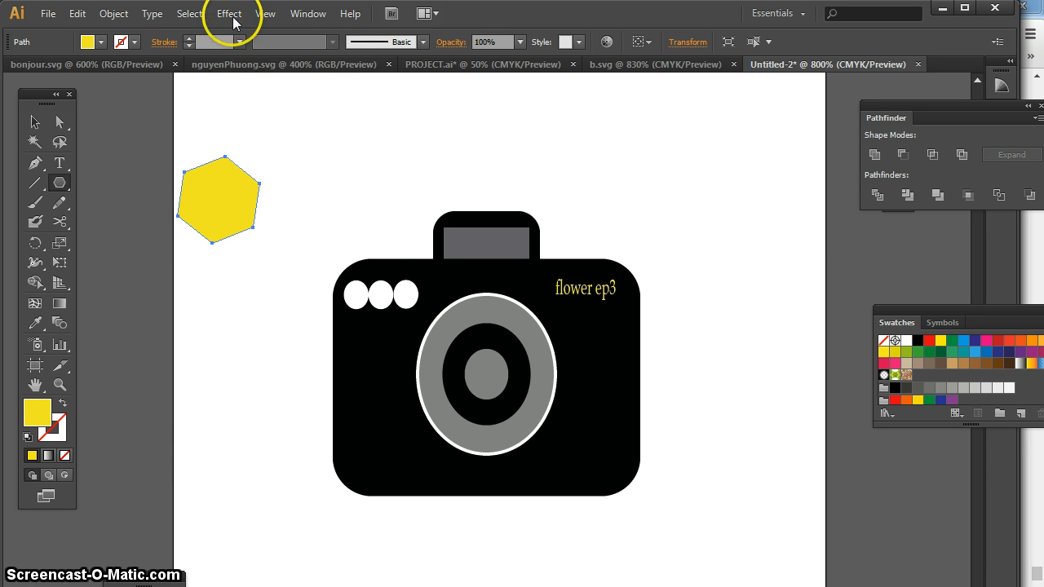
Apply a Pucker & Bloat effect of 97% to the yellow hexagon to form a six-petal flower
left_click(231, 14)
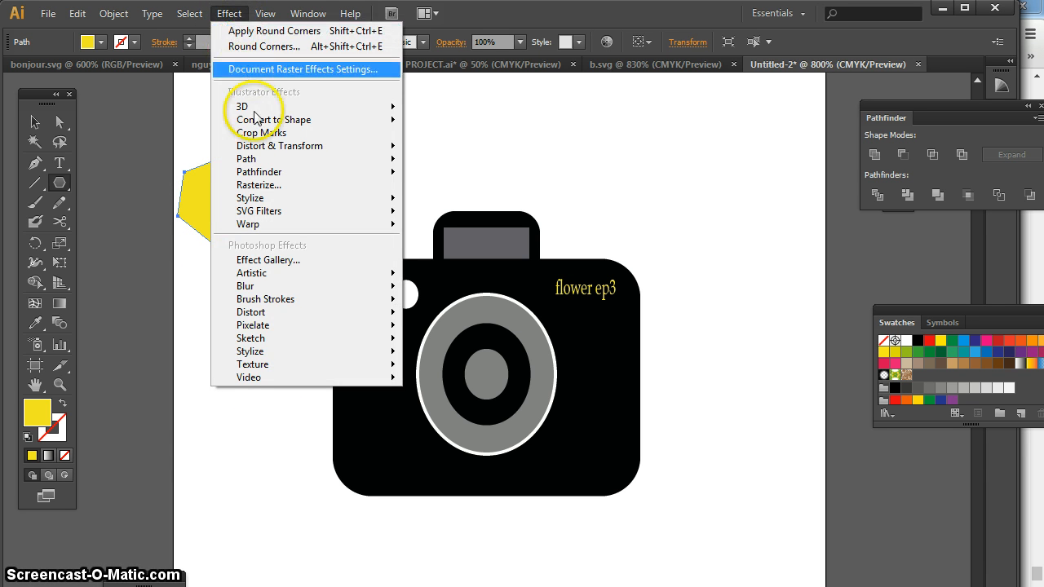
mouse_move(265, 149)
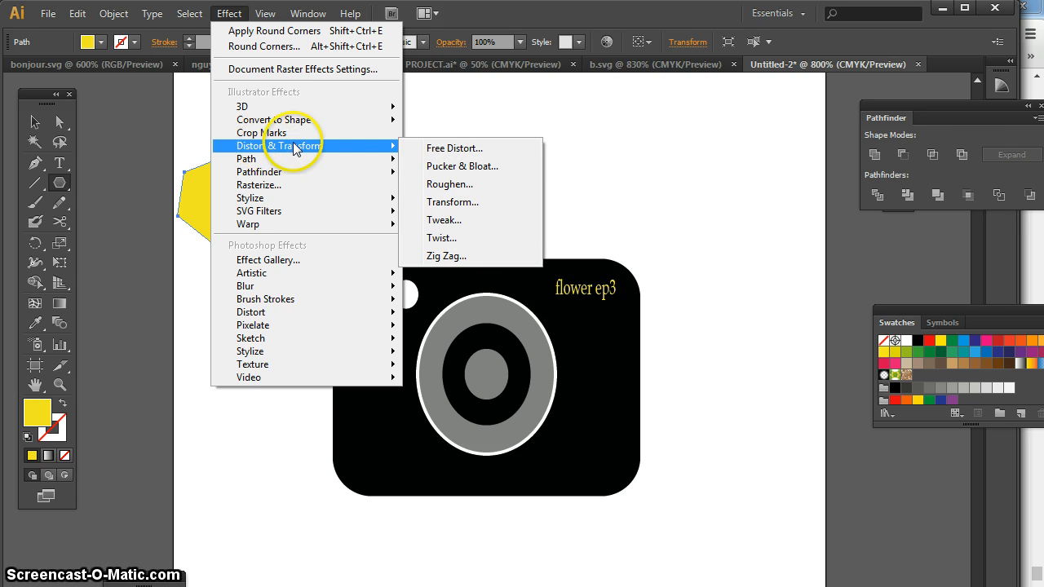
left_click(453, 167)
left_click_drag(480, 345, 448, 131)
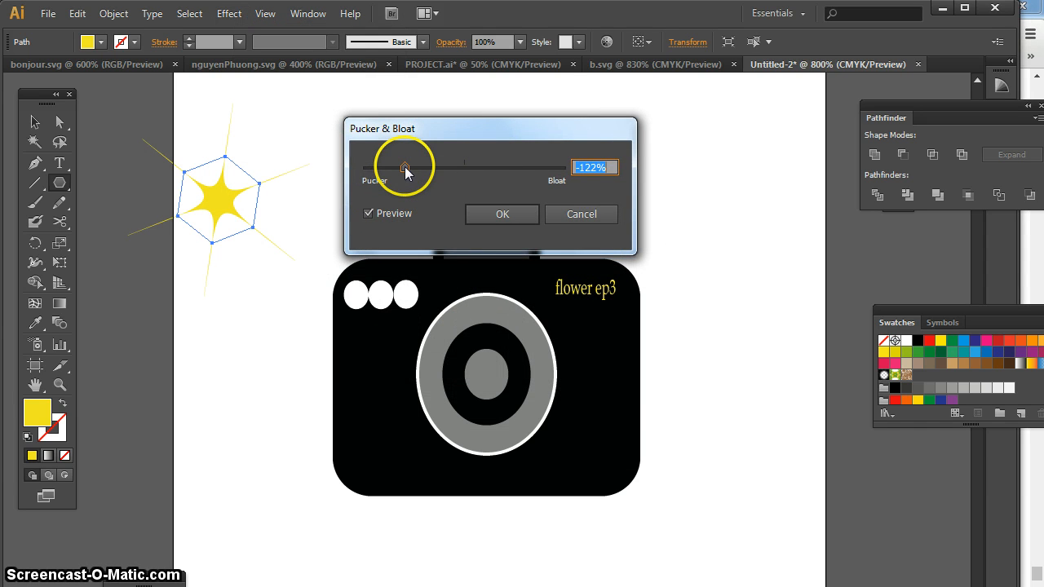
left_click_drag(404, 167, 513, 166)
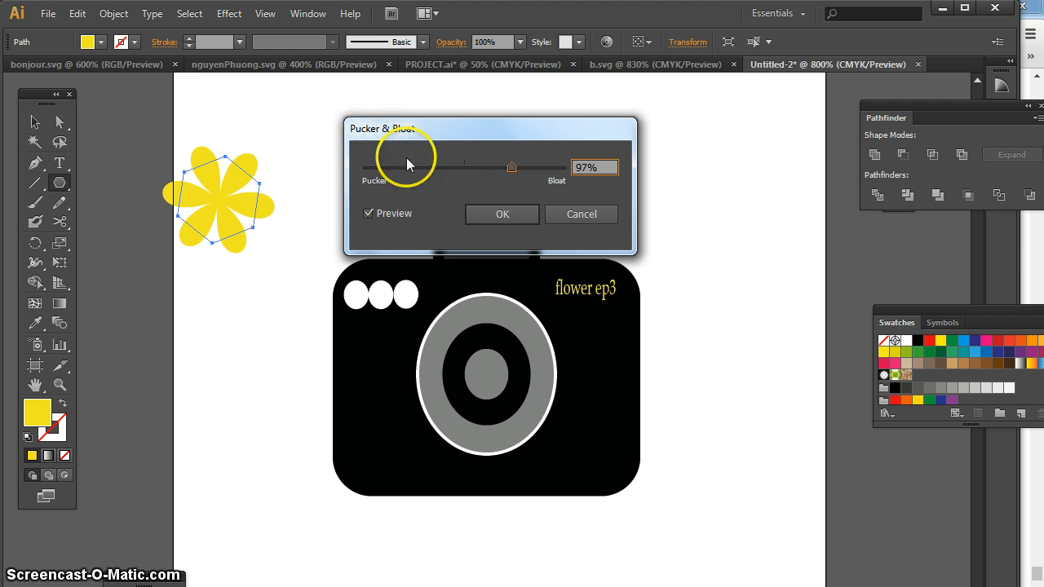
left_click(520, 214)
Scale the yellow flower down to less than half size, place it in the camera body's lower-right corner and deselect it
left_click(37, 126)
left_click(261, 205)
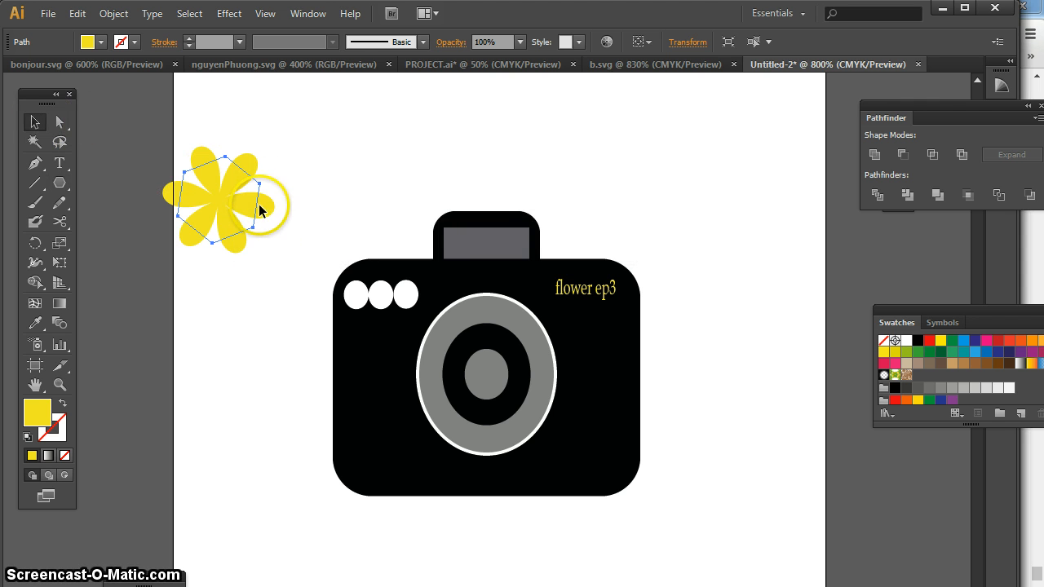
left_click(135, 108)
left_click(240, 244)
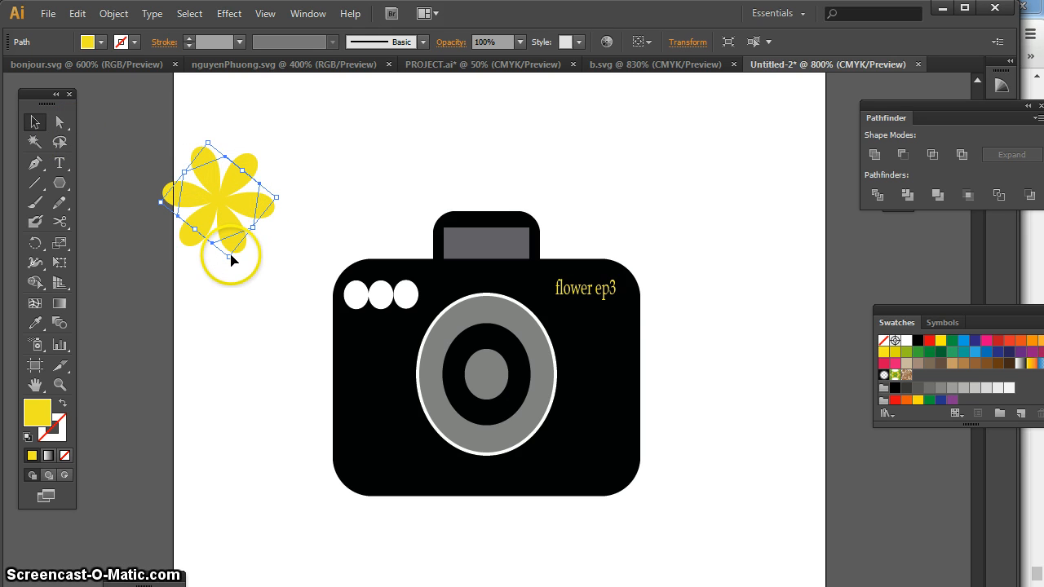
left_click_drag(228, 252, 609, 468)
left_click(698, 473)
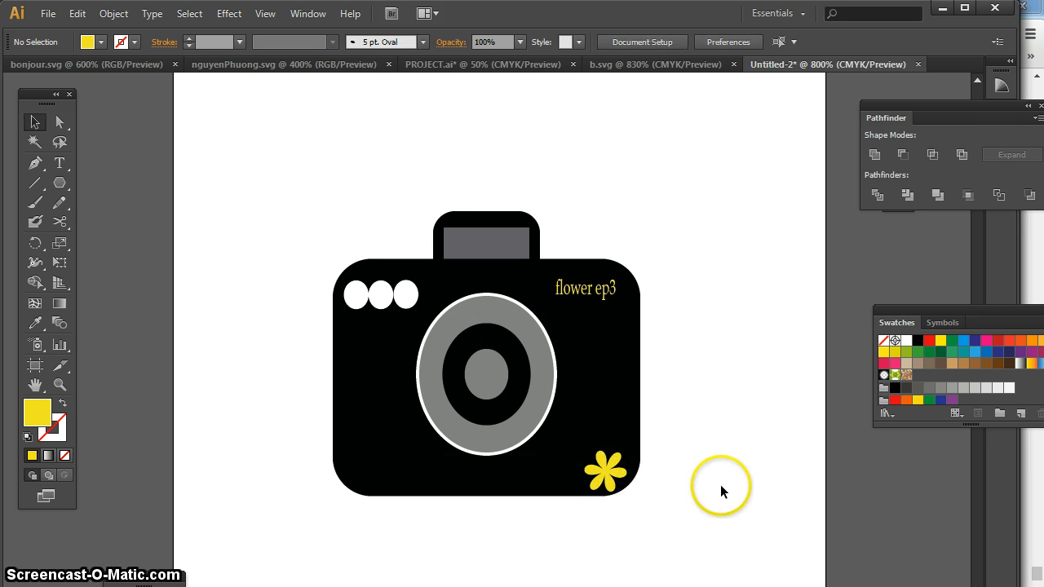
Nudge the yellow flower slightly upward within the camera's lower-right corner and deselect it
double_click(606, 475)
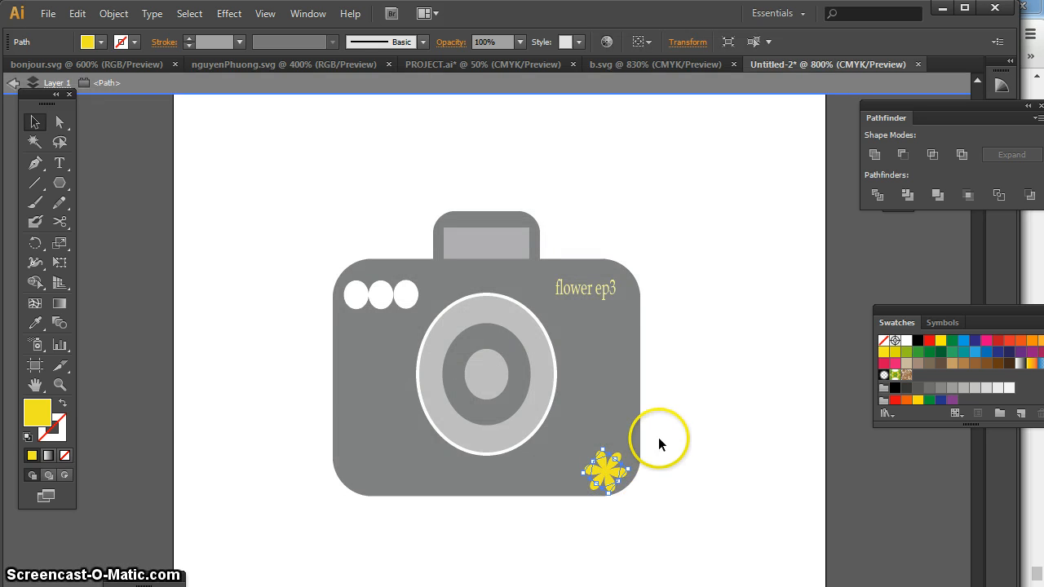
left_click(658, 437)
double_click(663, 431)
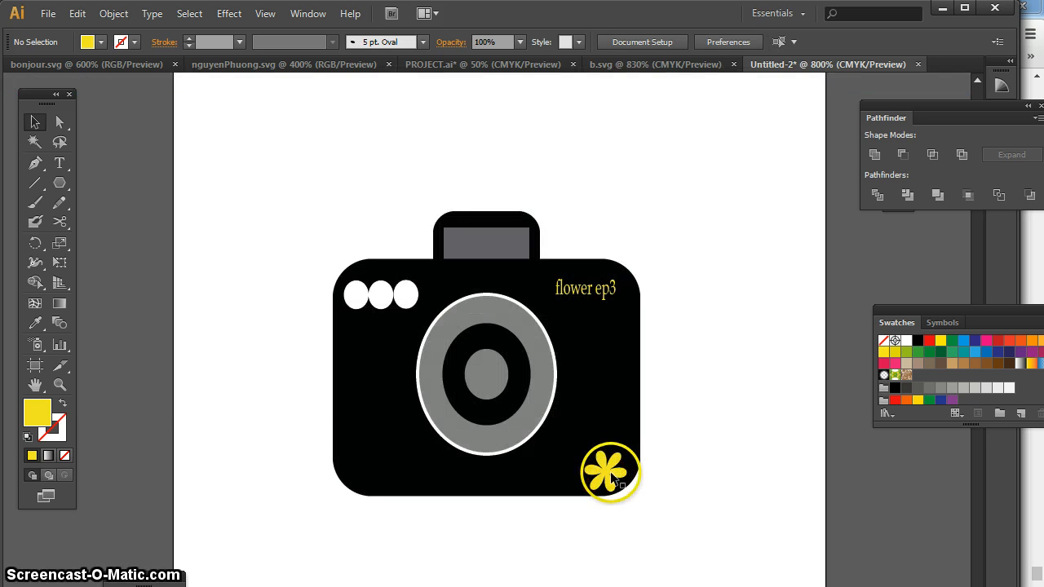
left_click_drag(611, 475, 610, 470)
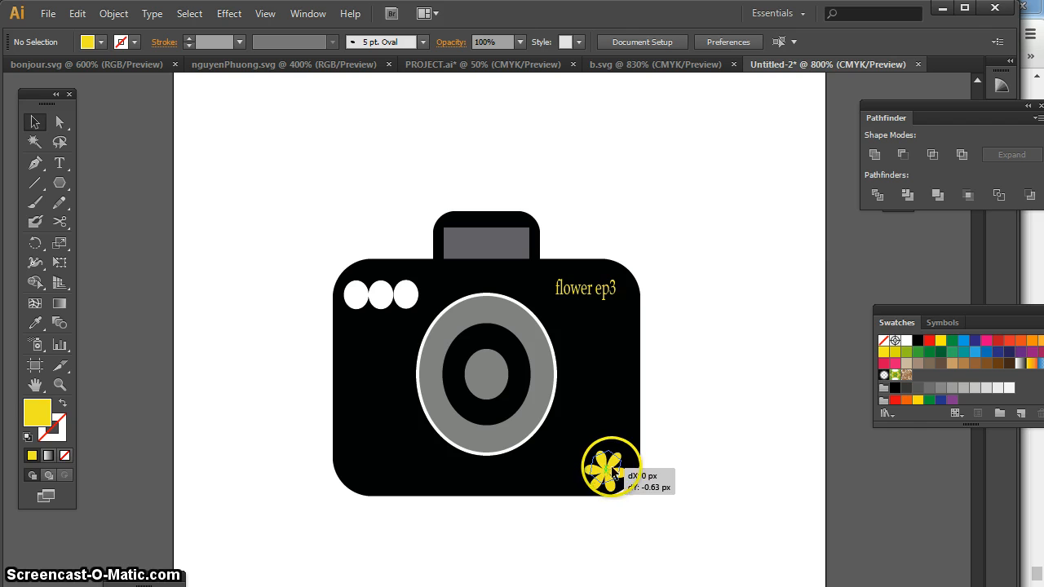
left_click(695, 441)
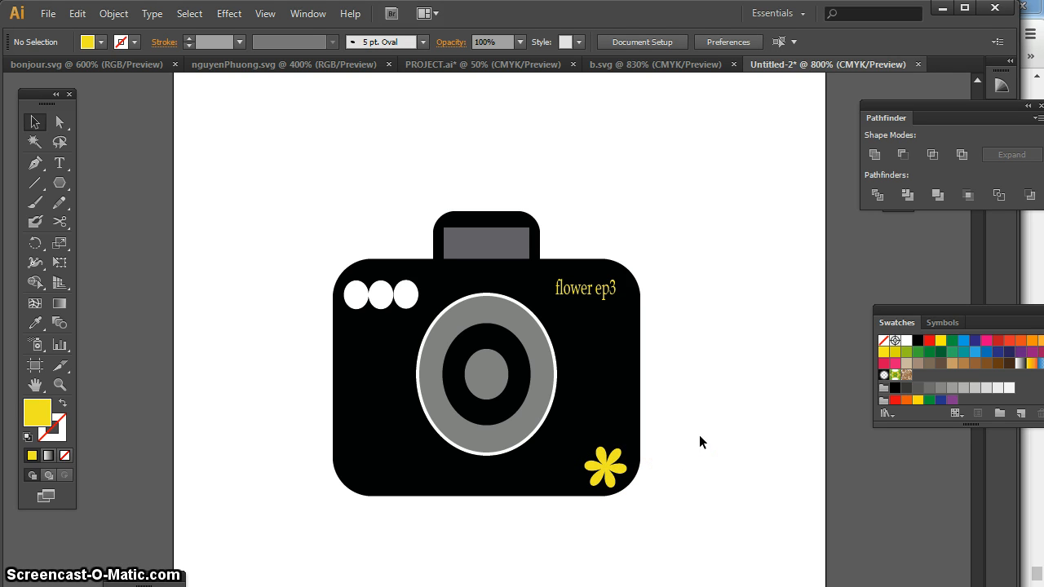
Draw a yellow five-pointed star on the empty artboard area above and left of the camera
left_click(566, 280)
left_click(226, 98)
left_click_drag(58, 183, 128, 260)
left_click_drag(221, 197, 273, 149)
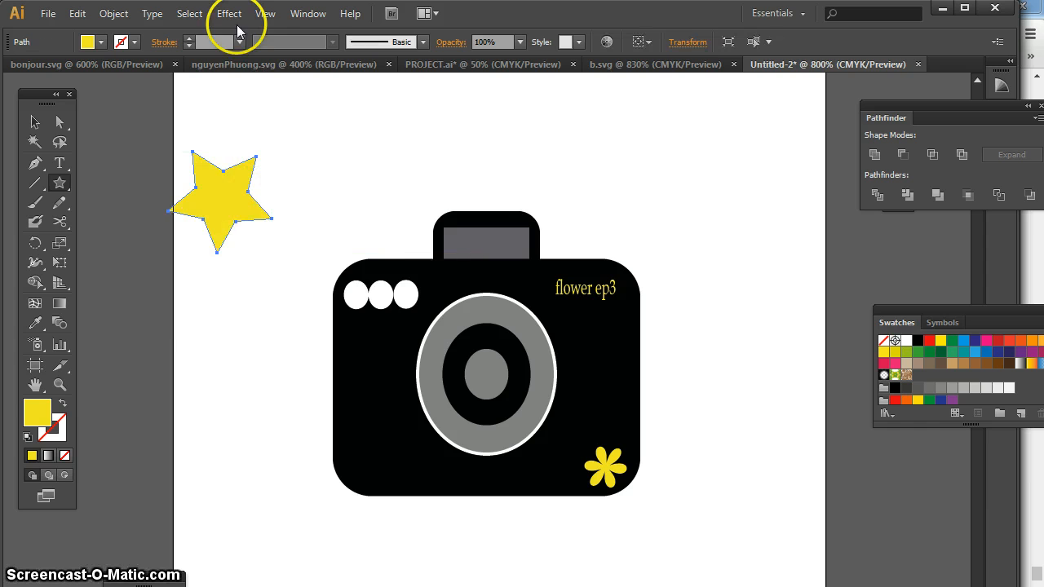
Apply a Pucker & Bloat effect of -137% to the yellow star to form a flash burst with long thin rays
left_click(232, 15)
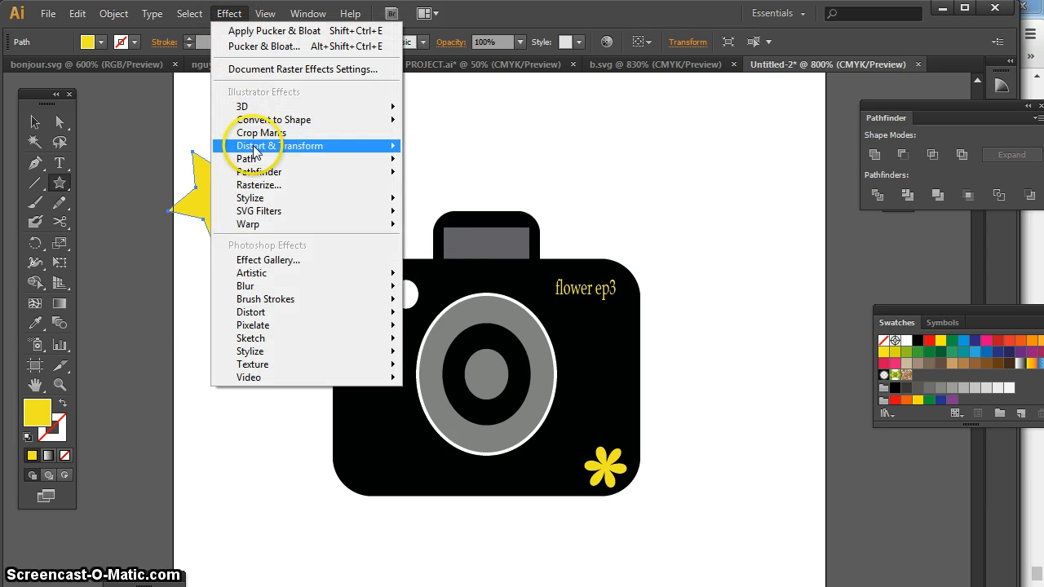
mouse_move(246, 146)
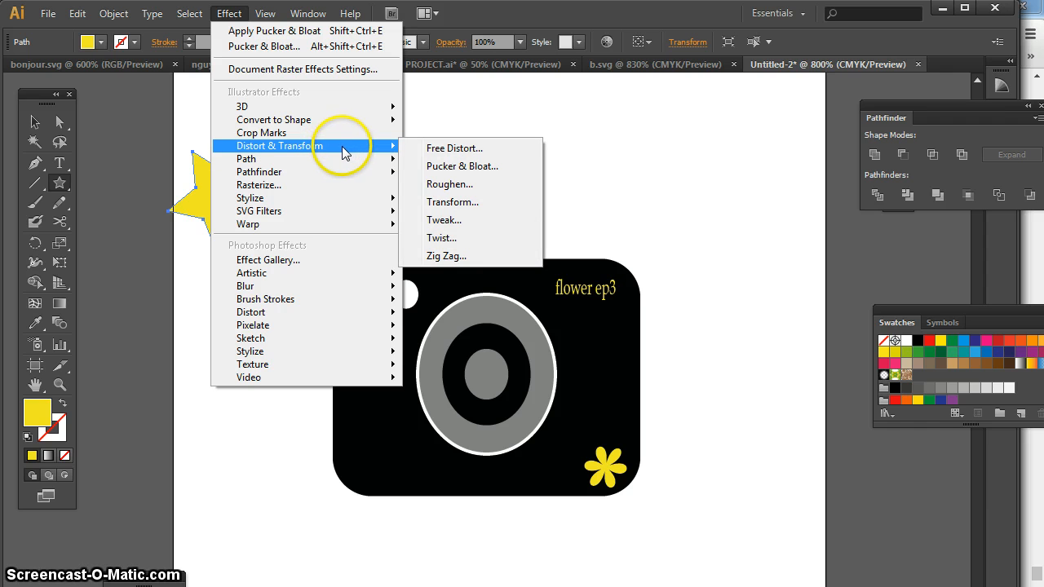
left_click(460, 168)
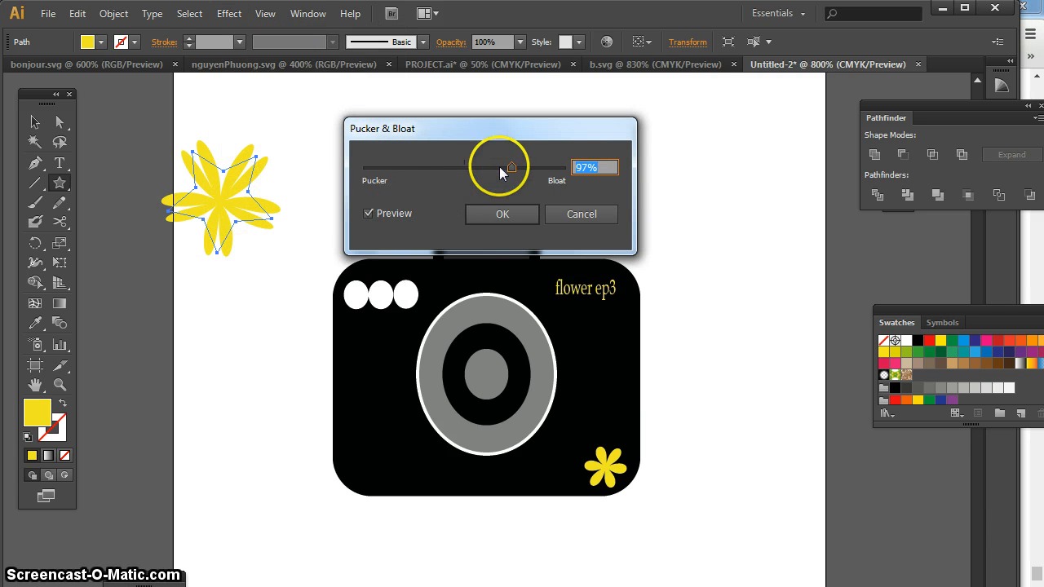
left_click_drag(509, 167, 397, 174)
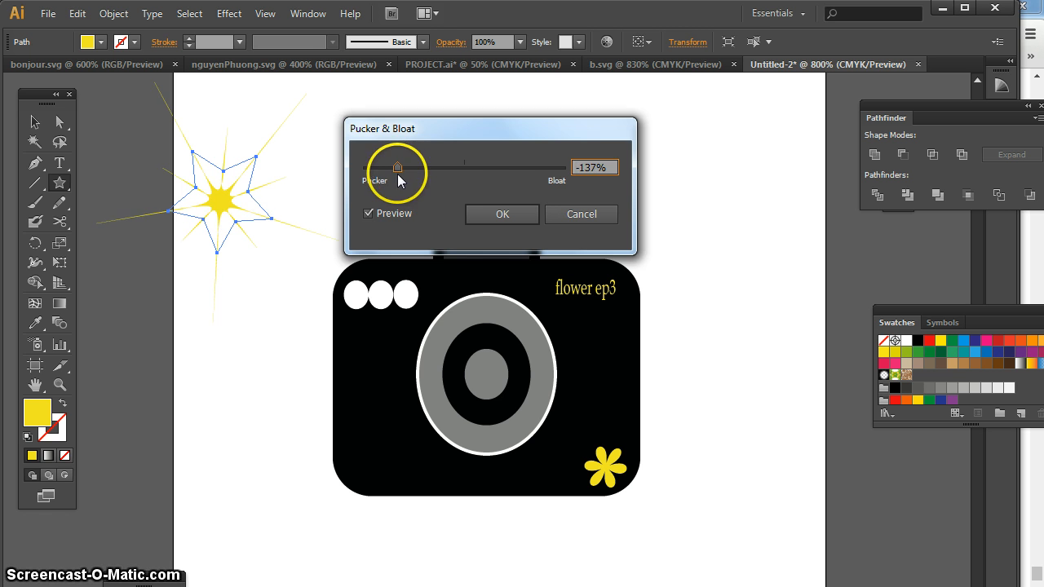
left_click(522, 214)
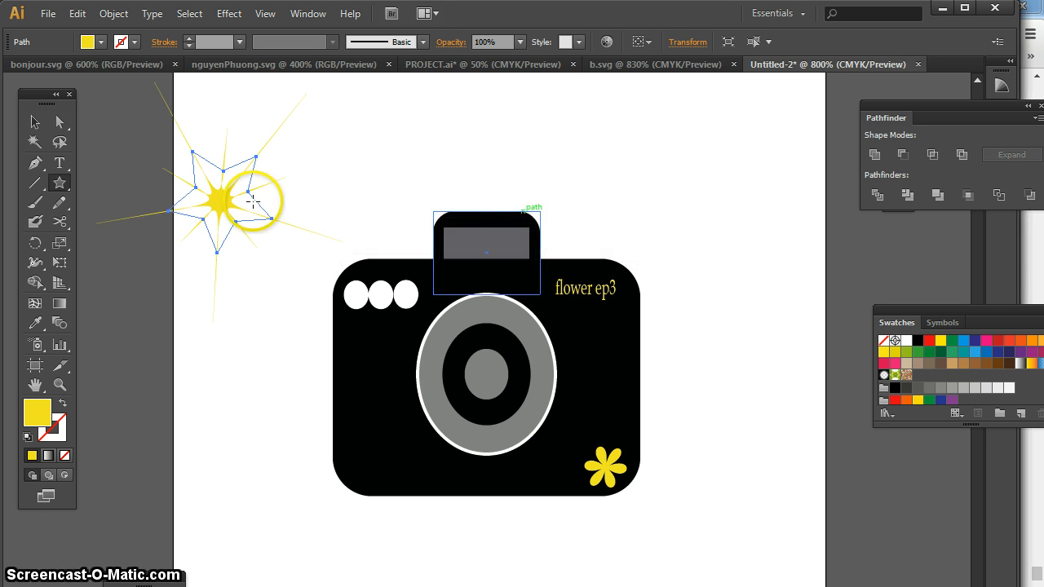
Move the yellow flash burst onto the left part of the grey rectangle in the camera's top block and deselect it
left_click(35, 122)
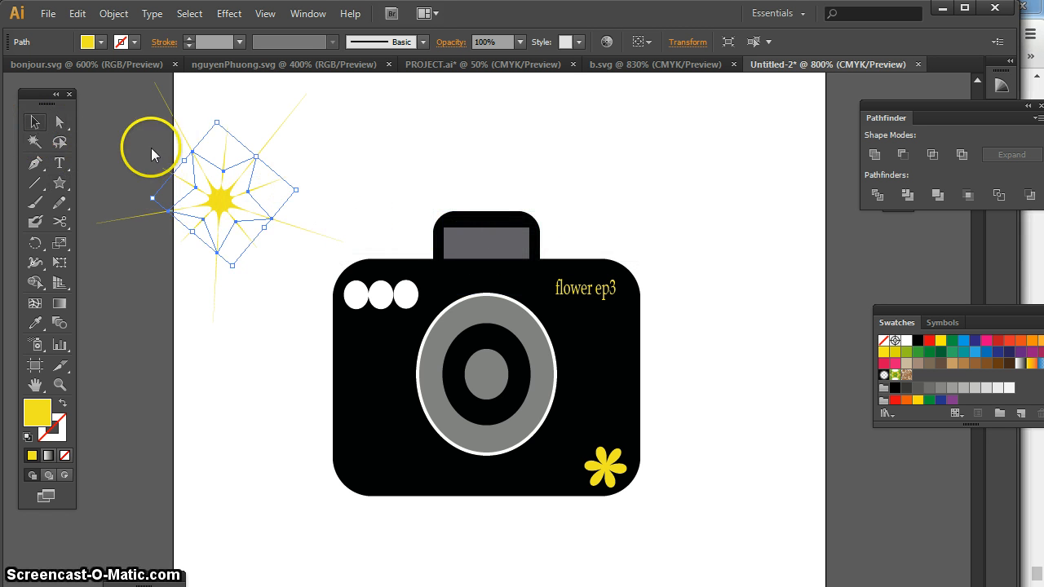
left_click_drag(220, 198, 471, 241)
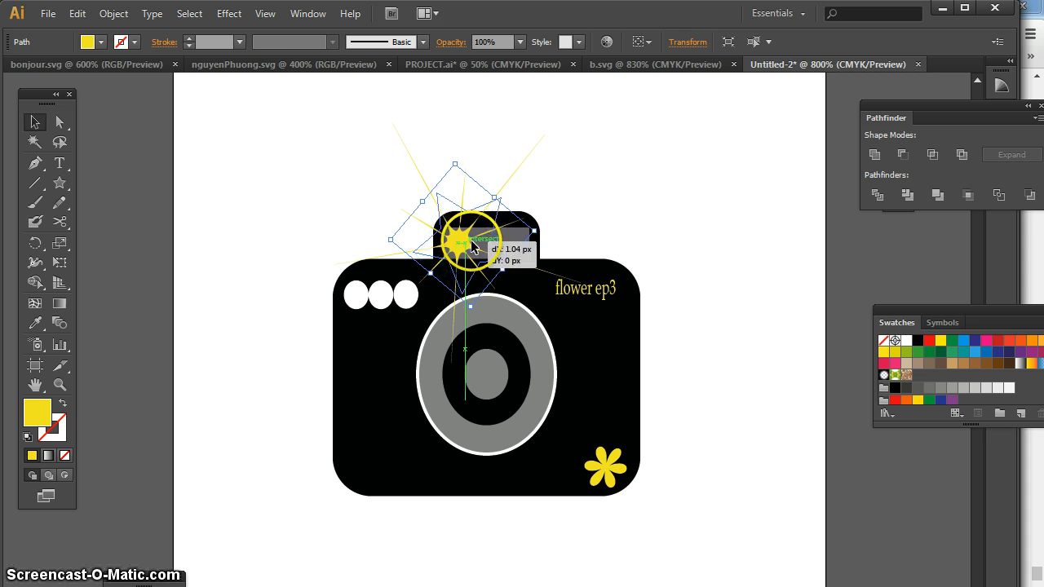
left_click(632, 201)
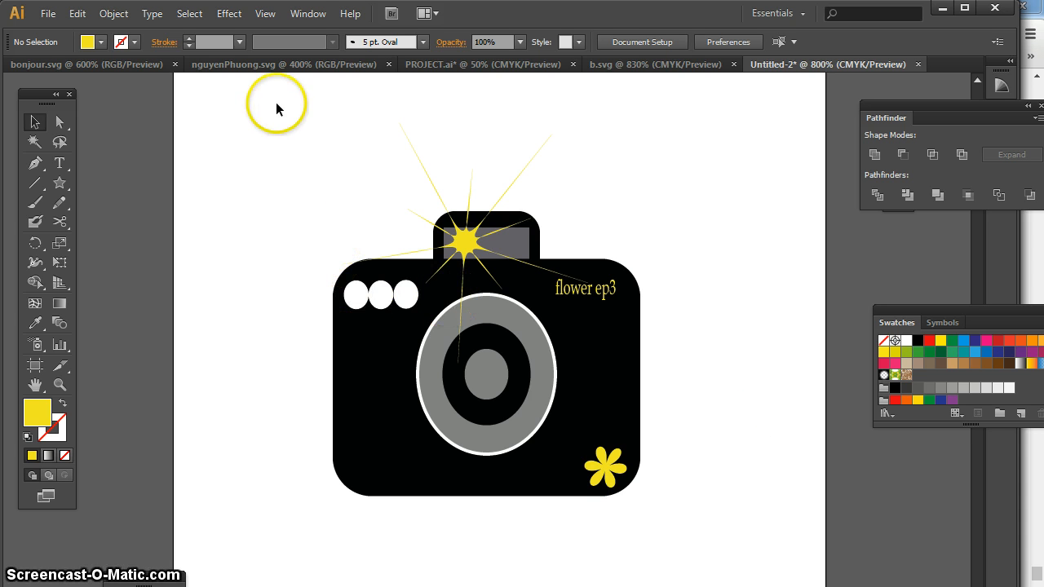
left_click_drag(60, 185, 147, 148)
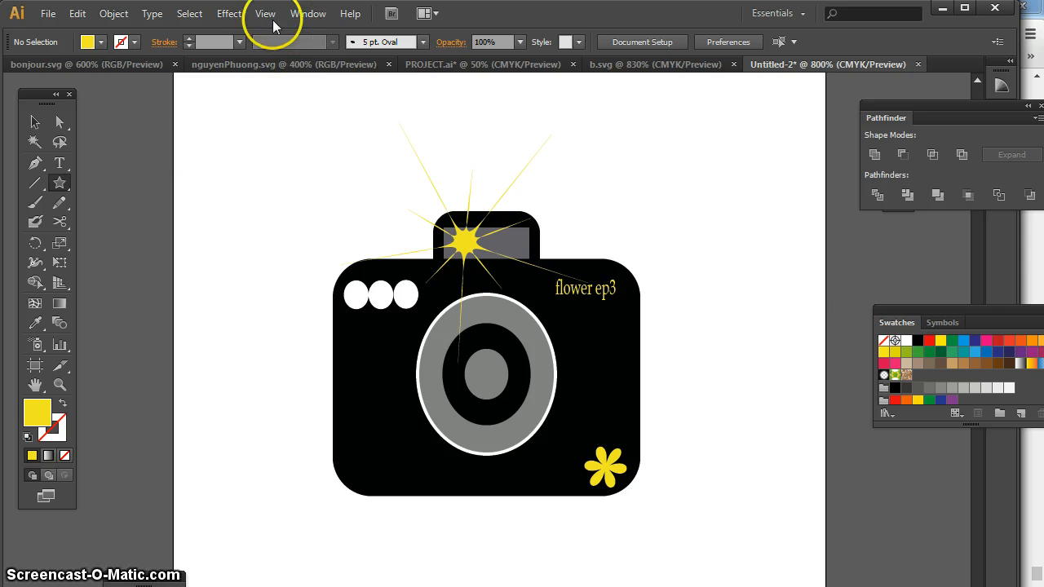
left_click(228, 16)
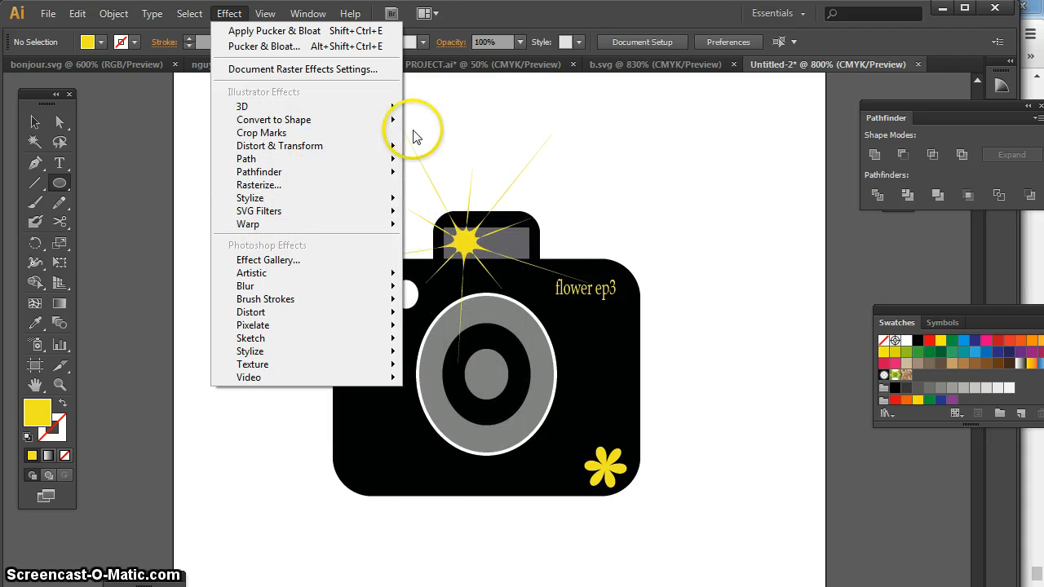
left_click(487, 116)
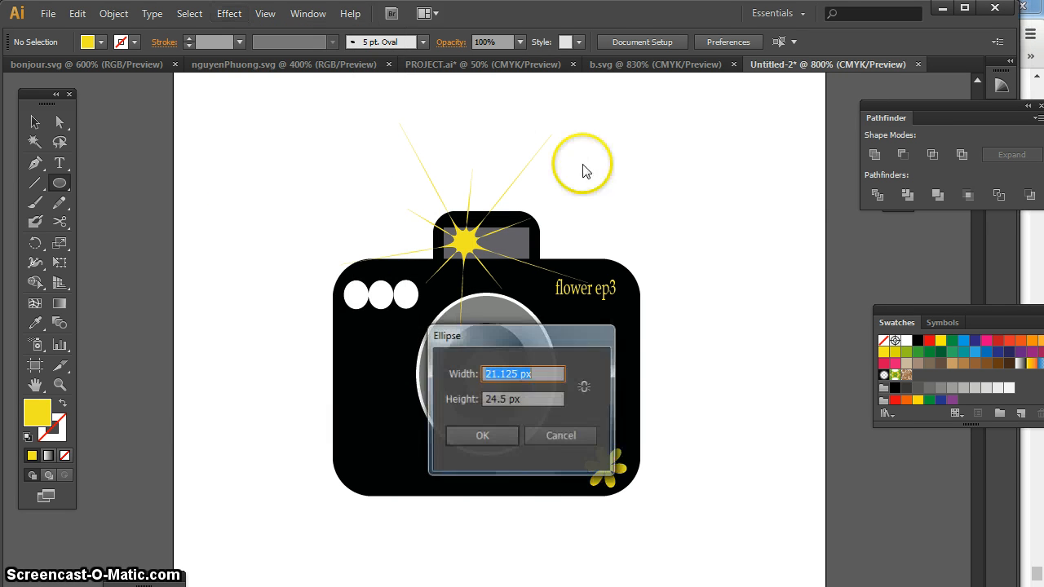
left_click(592, 436)
left_click(736, 345)
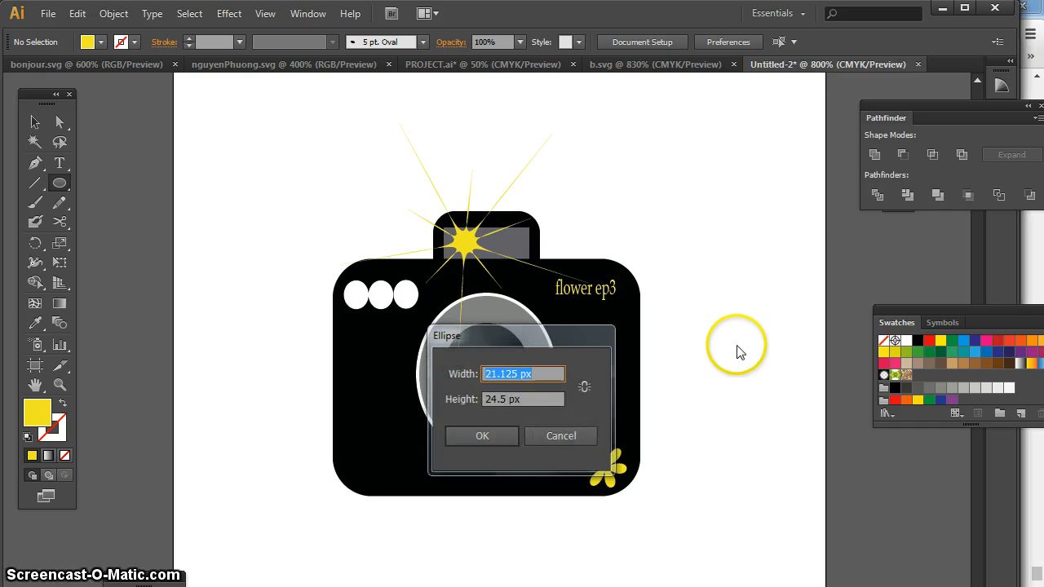
key("Escape")
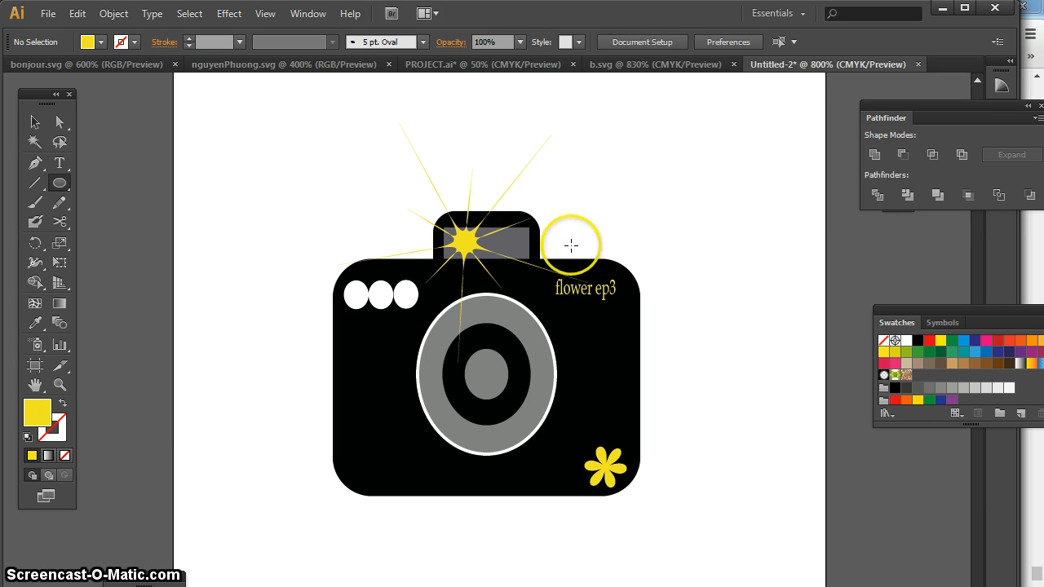